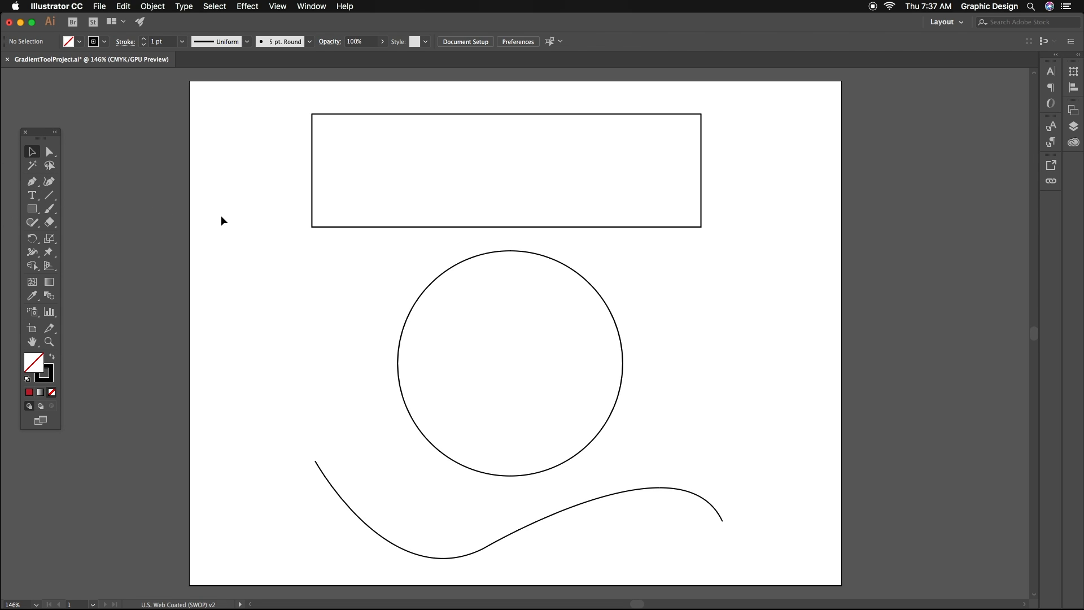
- Fill the wide rectangle with the default linear gradient, then close and reopen the Gradient panel
{"action": "left_click", "coordinate": [312, 224]}
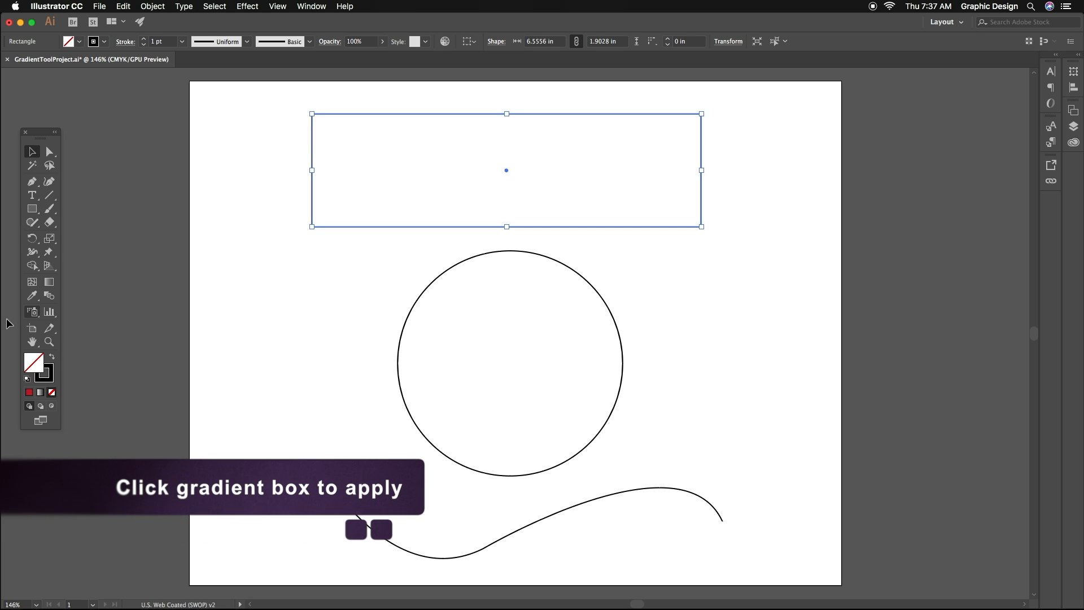
{"action": "left_click", "coordinate": [41, 394]}
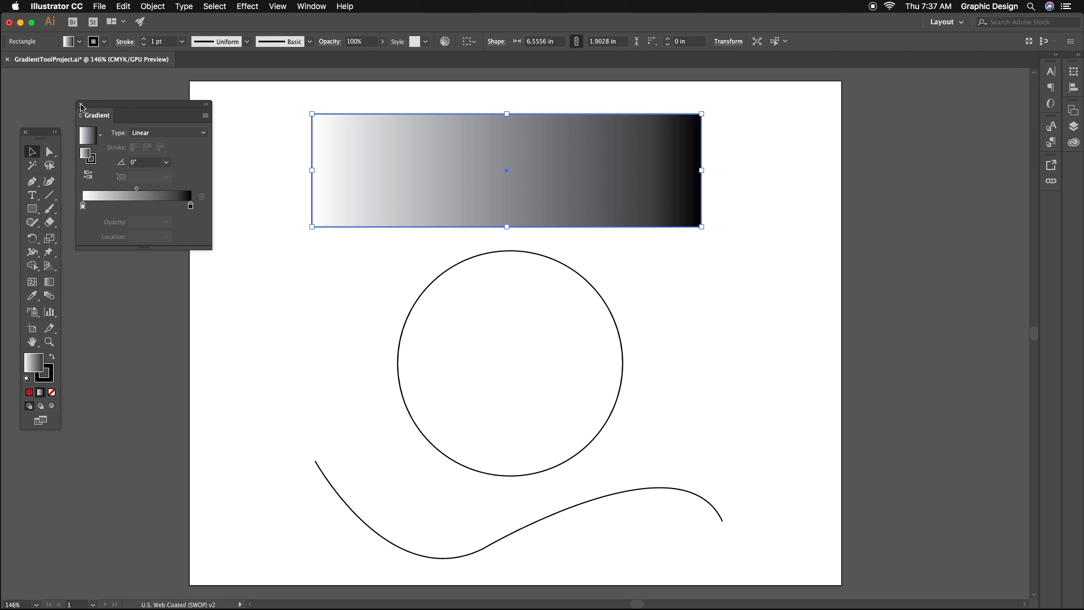
{"action": "left_click", "coordinate": [81, 105]}
{"action": "left_click", "coordinate": [312, 7]}
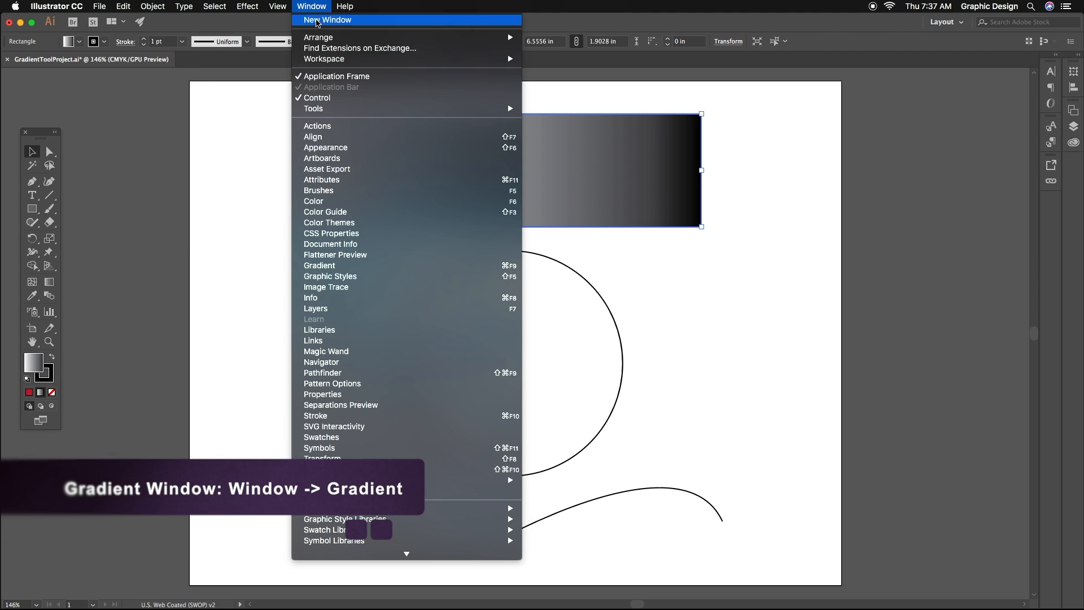
{"action": "left_click", "coordinate": [349, 271]}
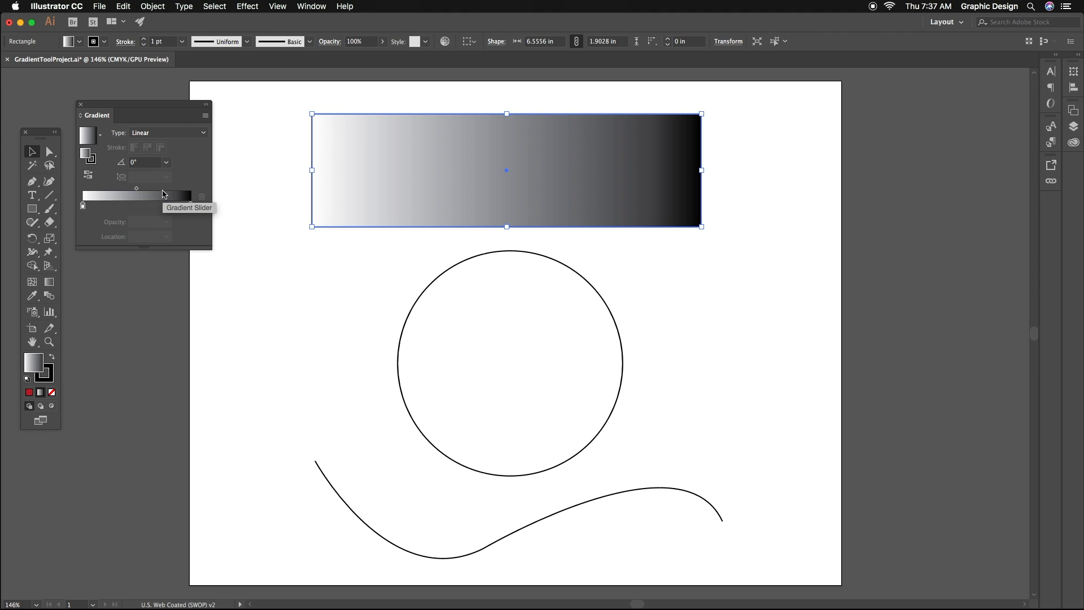
- Try the Orange, Yellow gradient preset on the rectangle and replace it with the Fading Sky preset
{"action": "left_click", "coordinate": [101, 140]}
{"action": "left_click", "coordinate": [62, 175]}
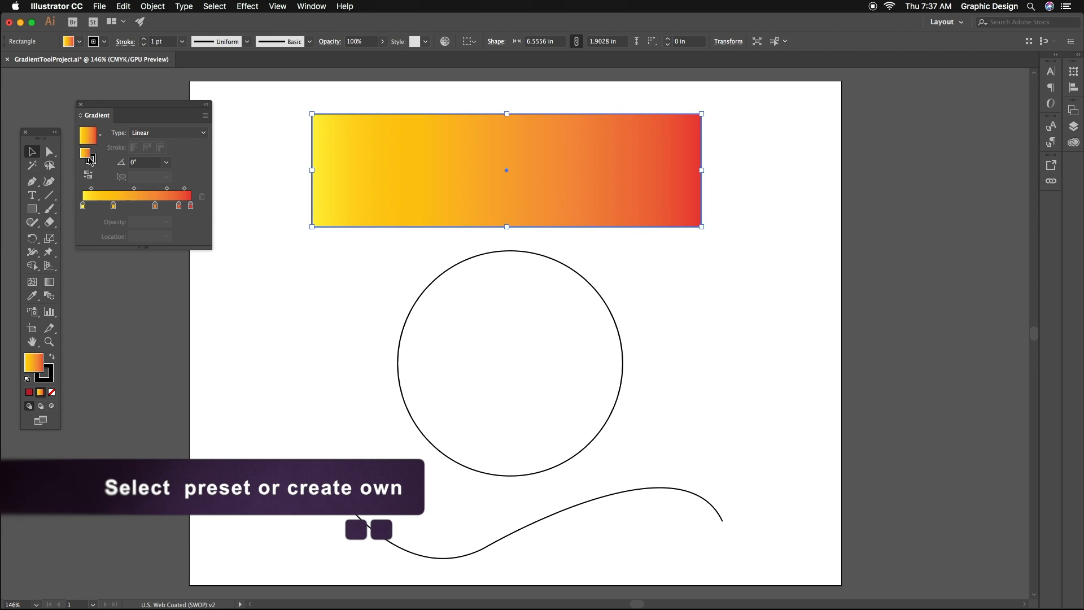
{"action": "left_click", "coordinate": [99, 139]}
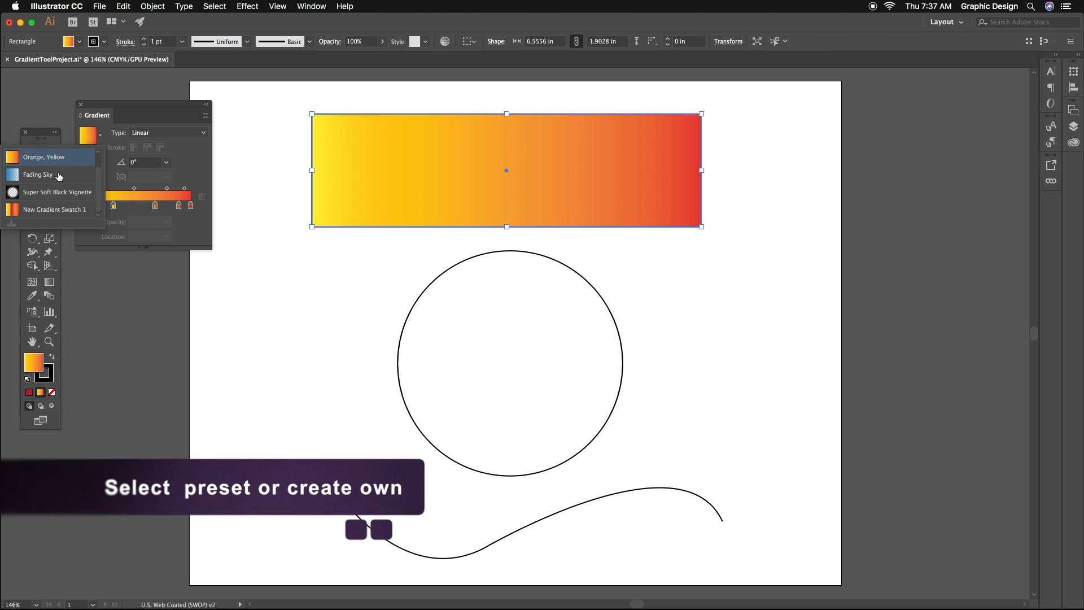
{"action": "left_click", "coordinate": [62, 174]}
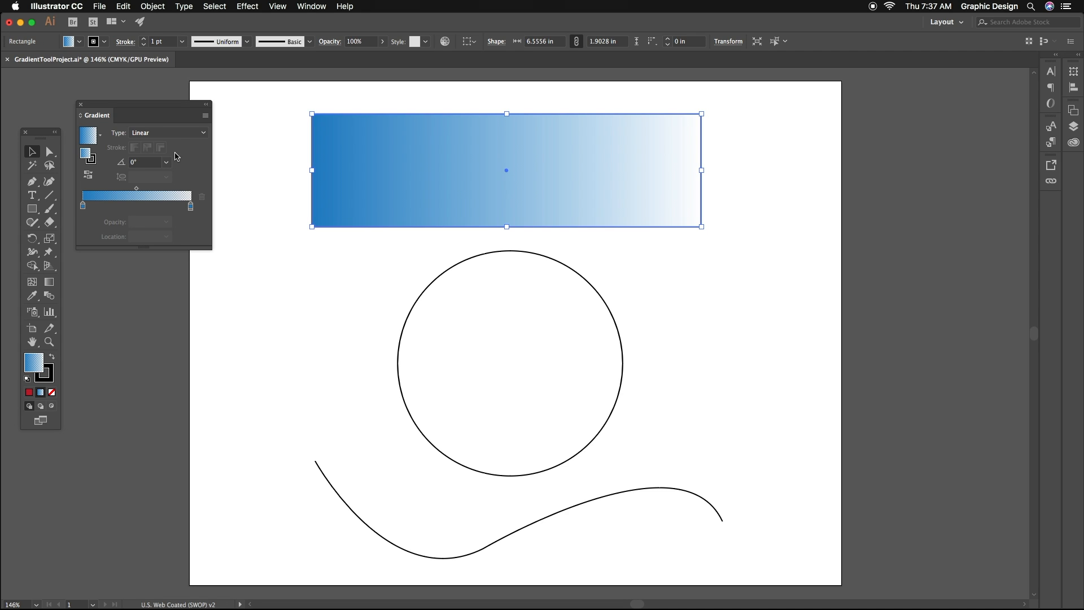
- Recolor the starting stop of the rectangle's gradient to the magenta swatch
{"action": "mouse_move", "coordinate": [190, 207]}
{"action": "left_mouse_down"}
{"action": "mouse_move", "coordinate": [162, 207]}
{"action": "mouse_move", "coordinate": [193, 207]}
{"action": "left_mouse_up"}
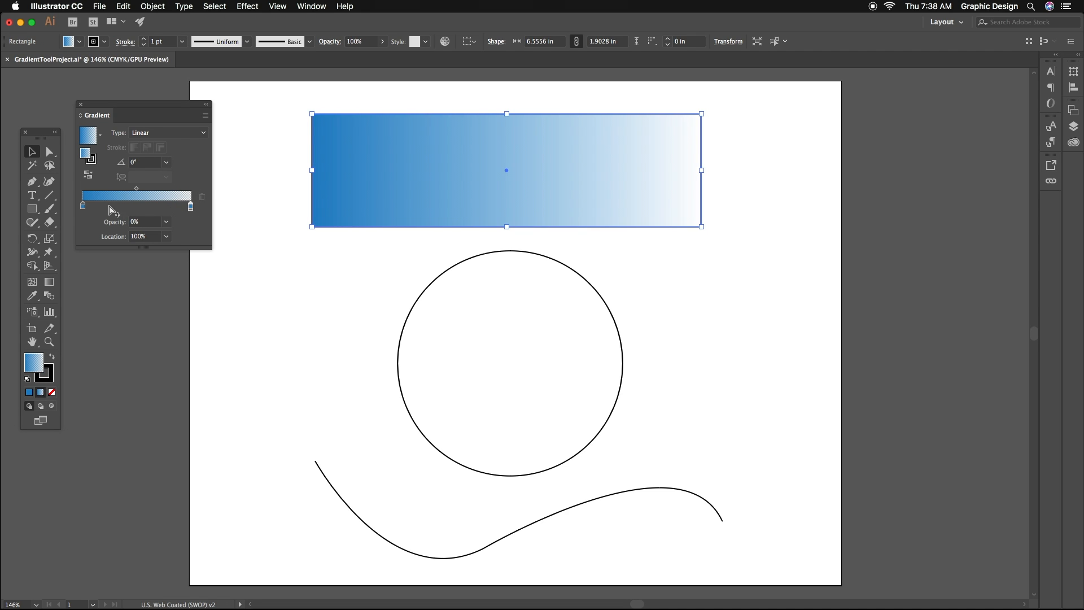
{"action": "double_click", "coordinate": [83, 207]}
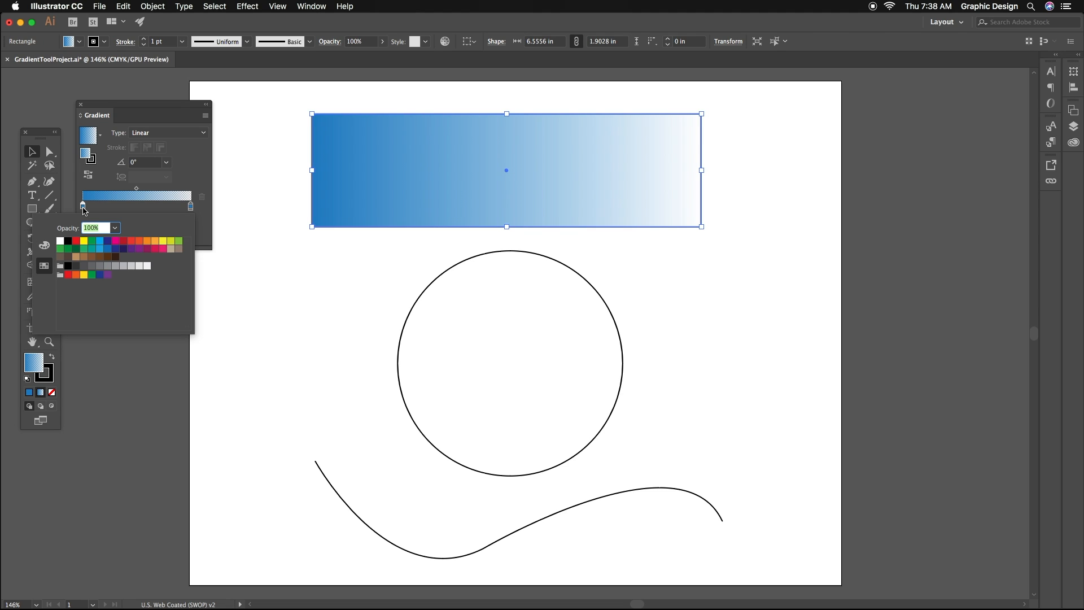
{"action": "left_click", "coordinate": [116, 242]}
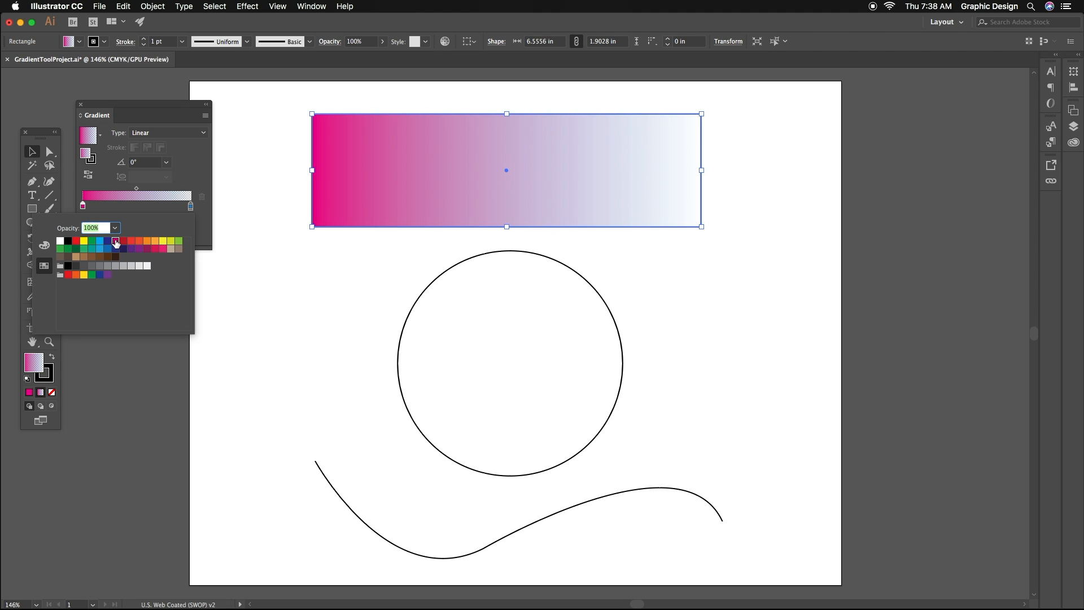
- Recolor the end stop of the rectangle's gradient to yellow-green and set its opacity to 100%
{"action": "left_click", "coordinate": [191, 206]}
{"action": "double_click", "coordinate": [191, 206]}
{"action": "left_click", "coordinate": [175, 242]}
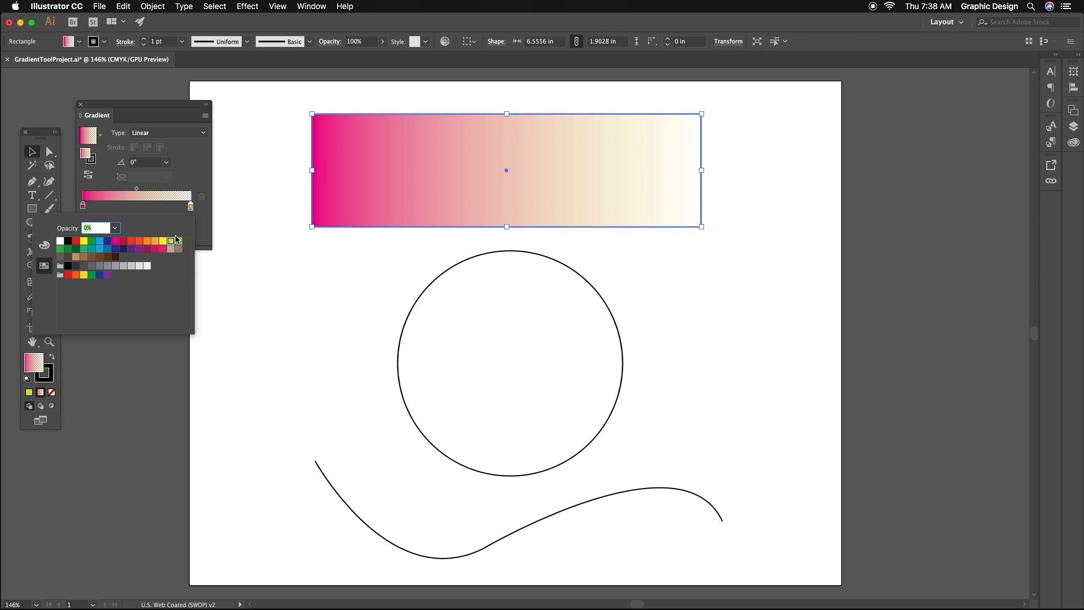
{"action": "left_click", "coordinate": [191, 212]}
{"action": "double_click", "coordinate": [190, 209]}
{"action": "type", "text": "100"}
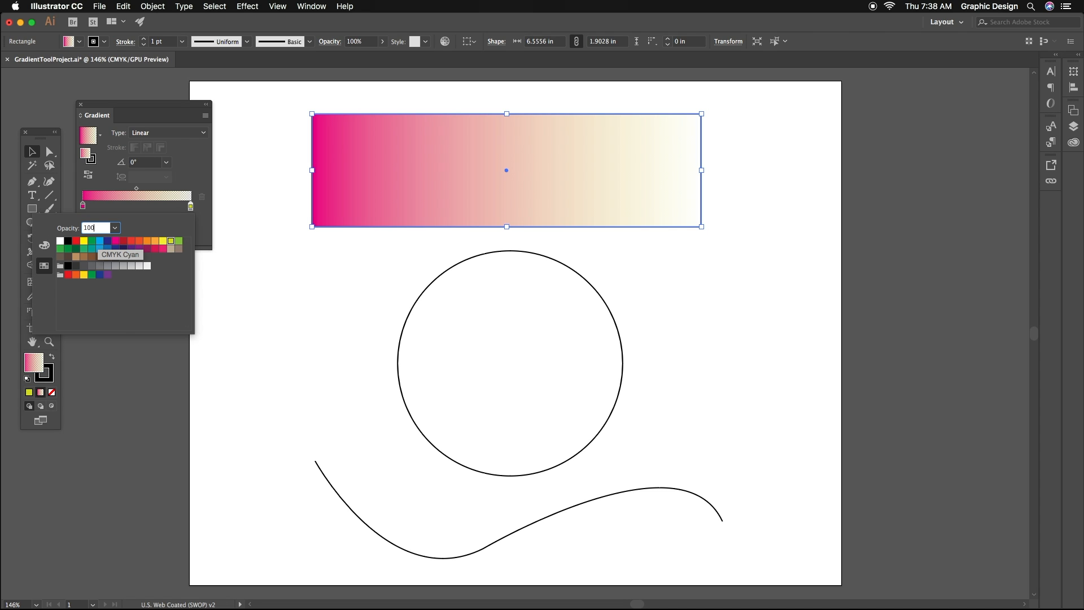
{"action": "key", "text": "Return"}
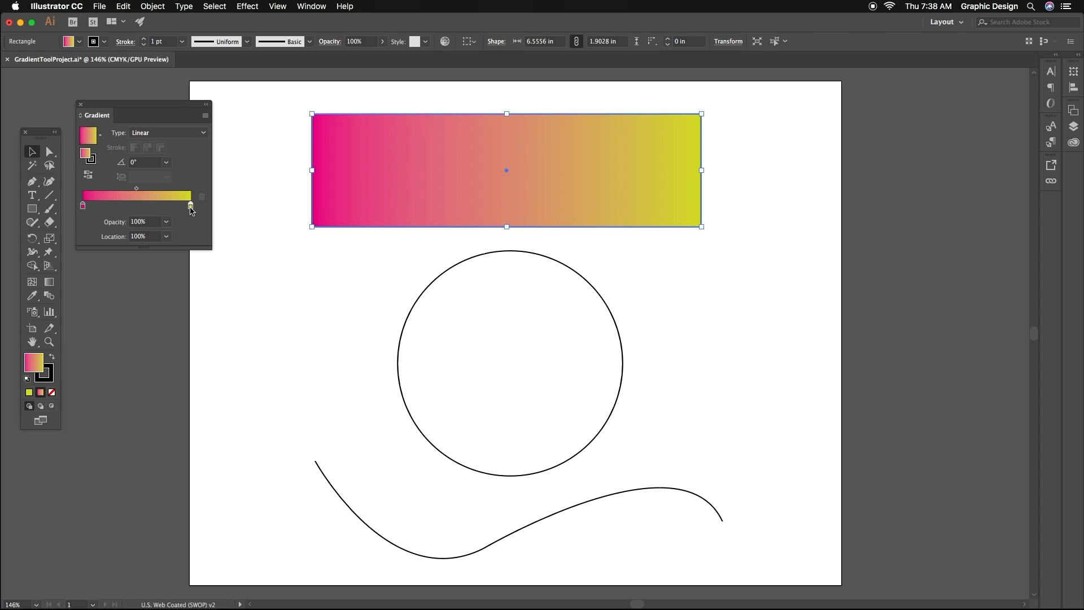
- Set the opacity of the gradient's magenta starting stop to 50%
{"action": "double_click", "coordinate": [83, 206]}
{"action": "type", "text": "50"}
{"action": "key", "text": "Return"}
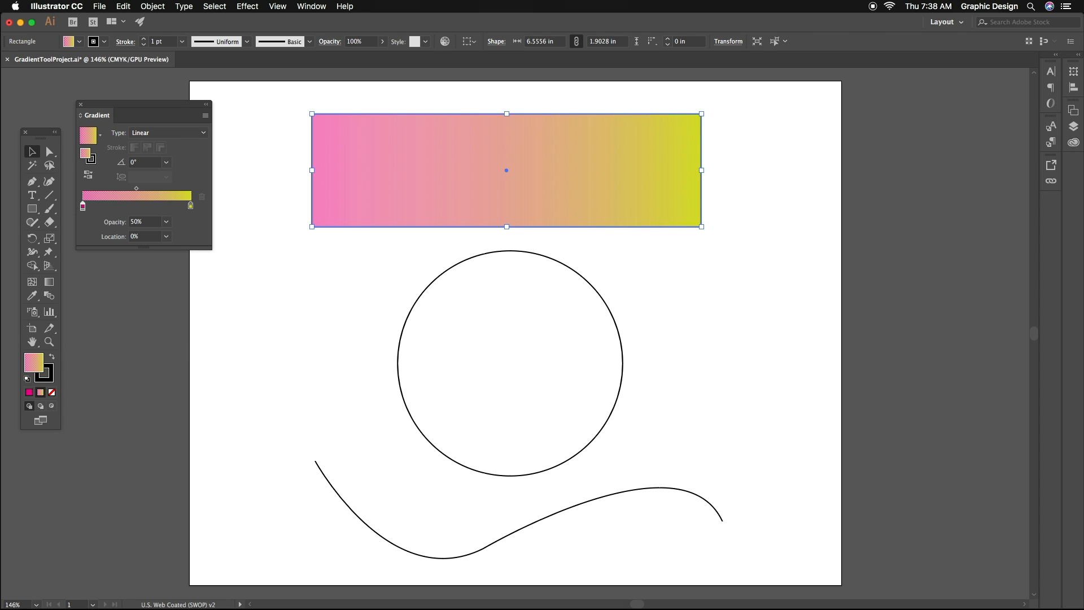
- Add a blue color stop at about 68% along the rectangle's gradient with 100% opacity
{"action": "left_click", "coordinate": [157, 206]}
{"action": "double_click", "coordinate": [157, 207]}
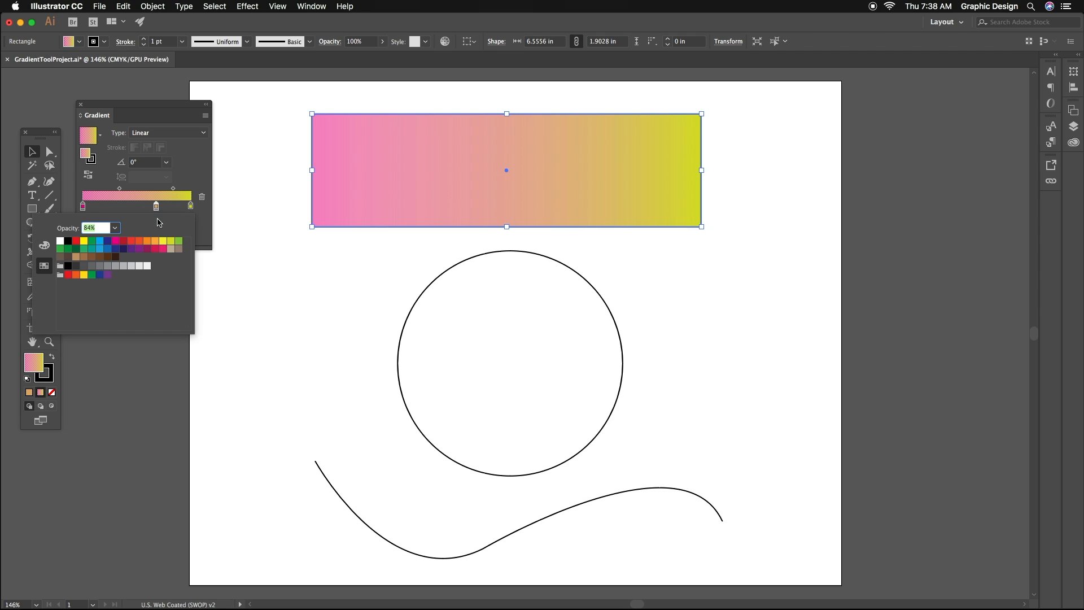
{"action": "left_click", "coordinate": [107, 250]}
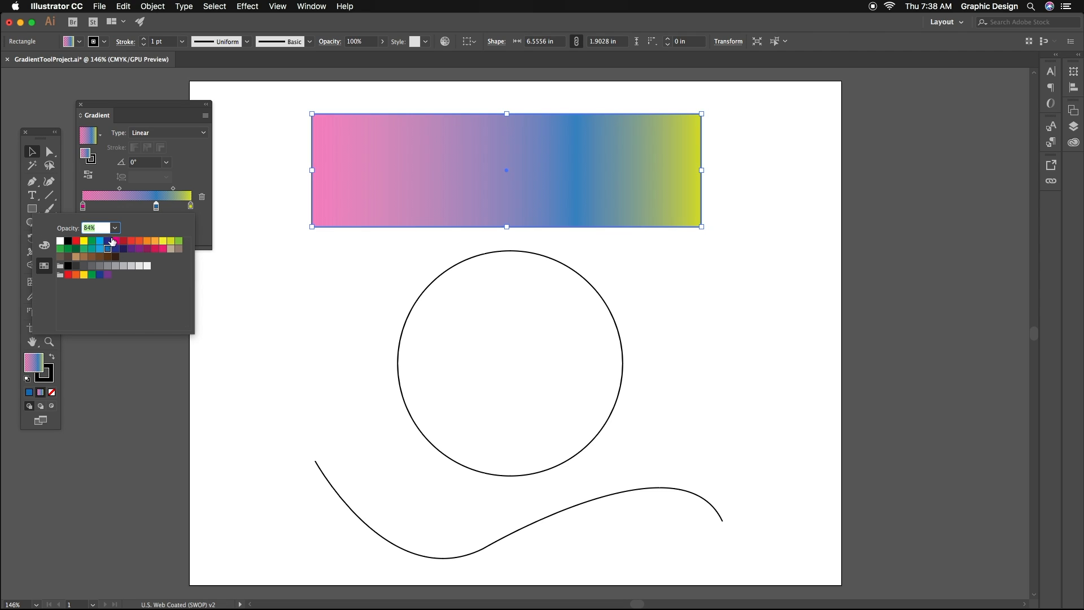
{"action": "type", "text": "100"}
{"action": "key", "text": "Return"}
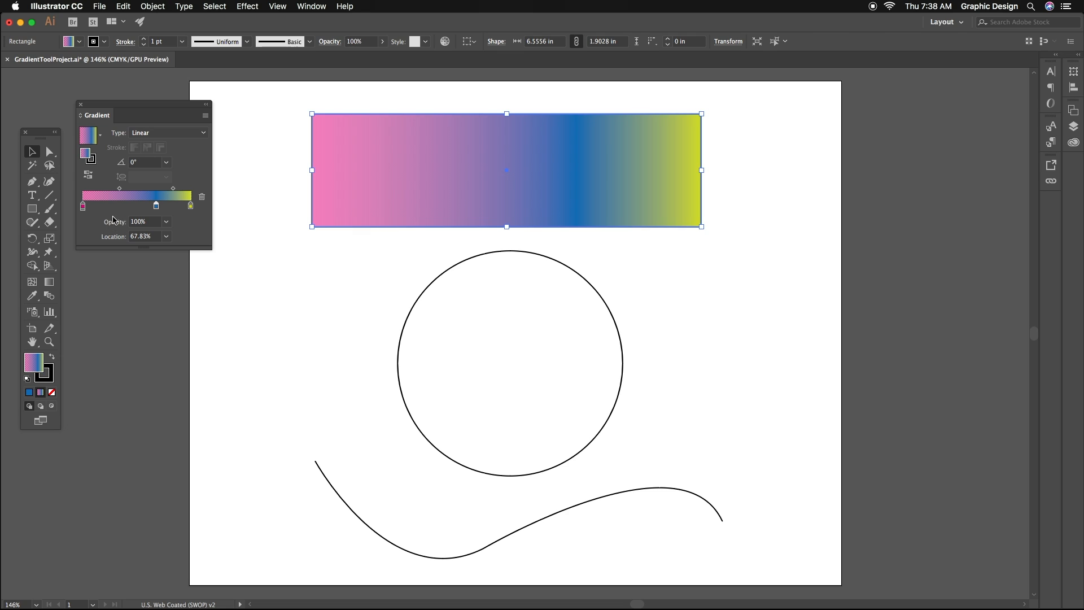
- Move the blue stop to about the middle of the gradient and the pink stop to a location of 5.21%
{"action": "left_click_drag", "start_coordinate": [156, 205], "coordinate": [91, 205]}
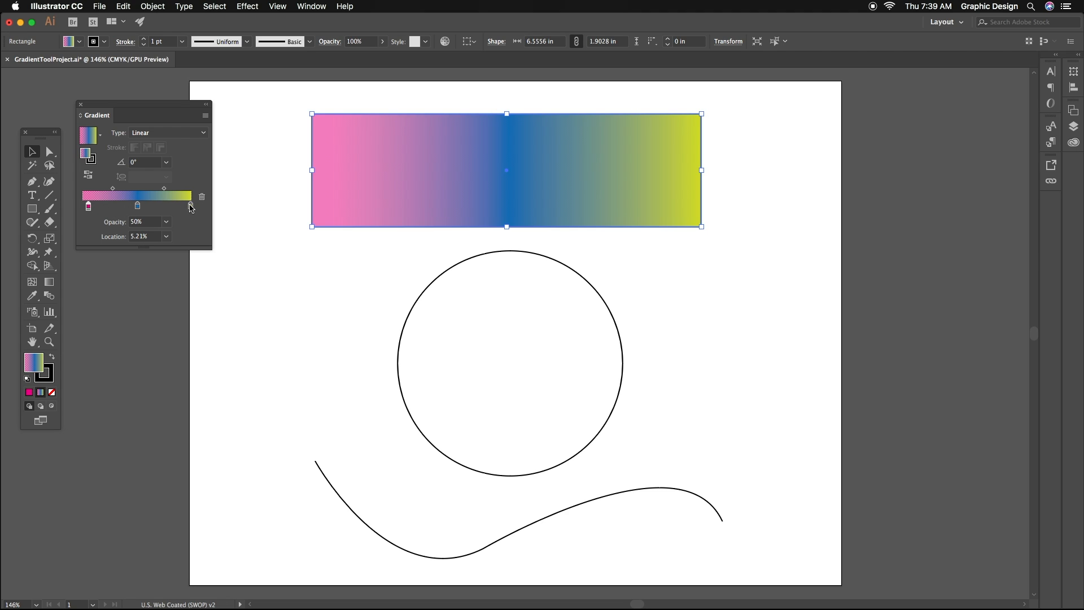
{"action": "mouse_move", "coordinate": [190, 205]}
{"action": "left_mouse_down"}
{"action": "mouse_move", "coordinate": [163, 208]}
{"action": "mouse_move", "coordinate": [191, 206]}
{"action": "left_mouse_up"}
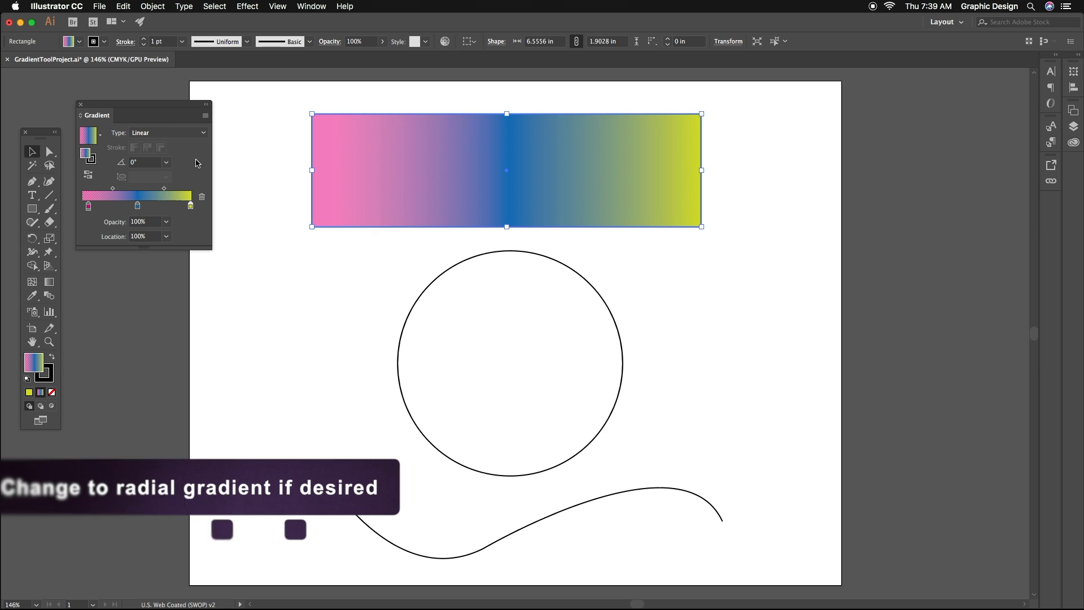
- Fill the circle with the pink, blue and yellow-green gradient and change its type to Radial
{"action": "left_click", "coordinate": [424, 290]}
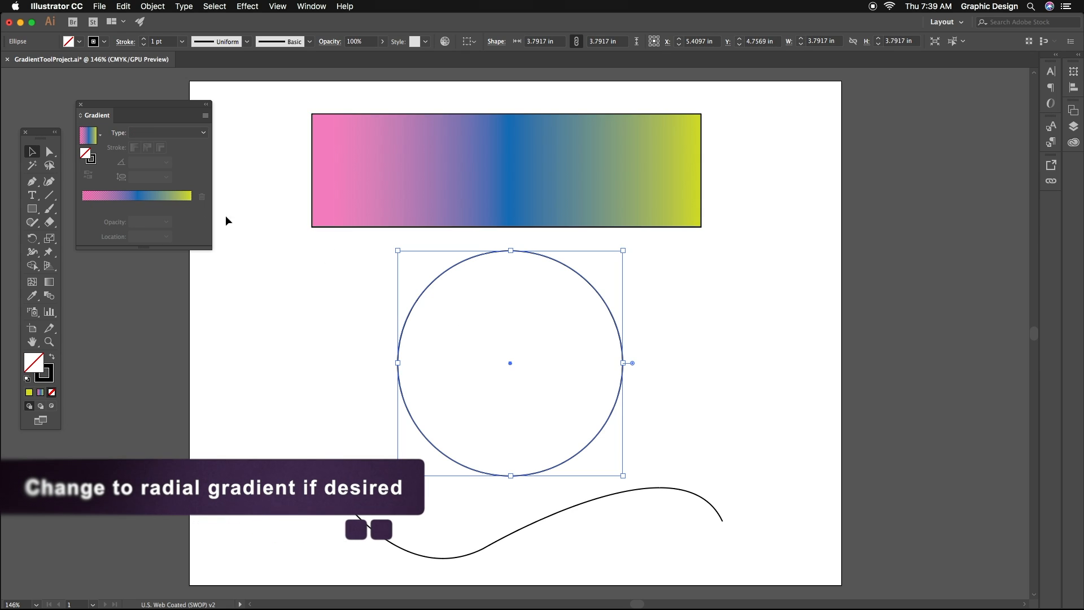
{"action": "left_click", "coordinate": [40, 392]}
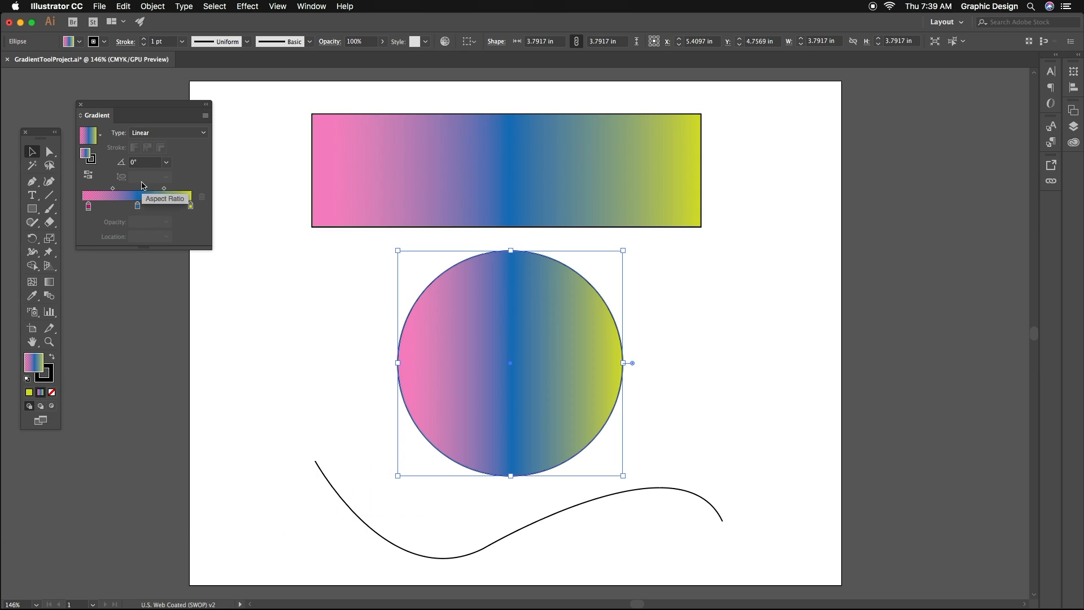
{"action": "left_click", "coordinate": [164, 133]}
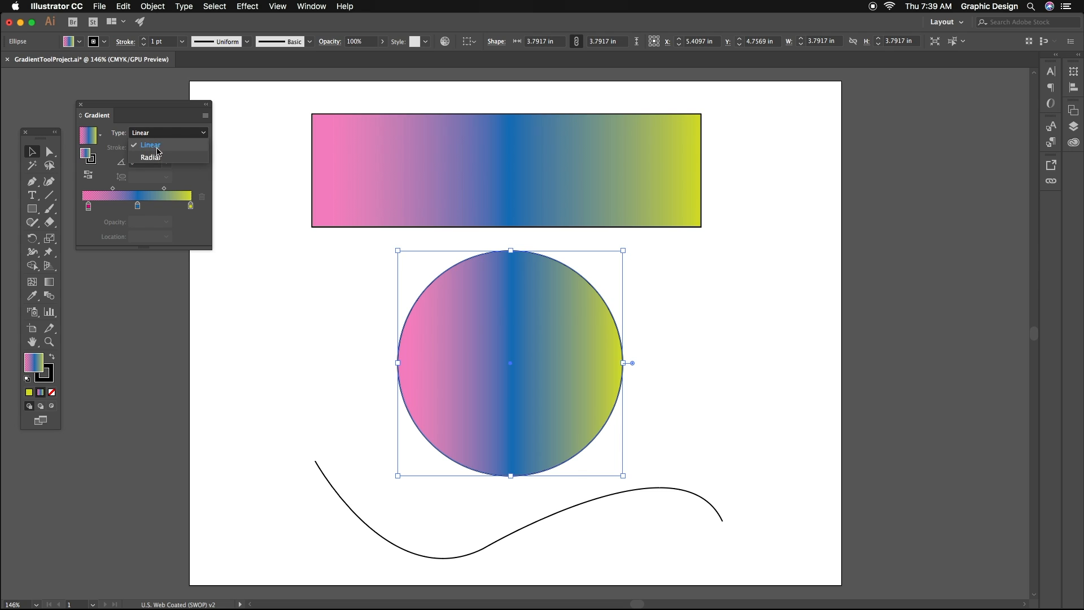
{"action": "left_click", "coordinate": [152, 157]}
- Try a 40° angle on the rectangle's linear gradient, then set the angle to -70°
{"action": "left_click", "coordinate": [444, 176]}
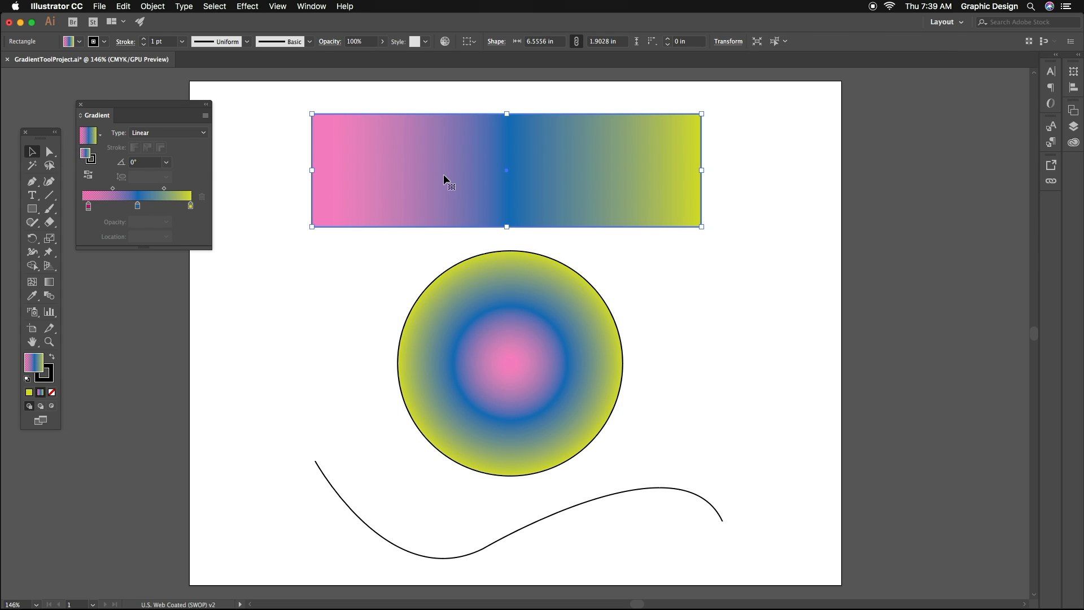
{"action": "left_click", "coordinate": [147, 164]}
{"action": "type", "text": "40"}
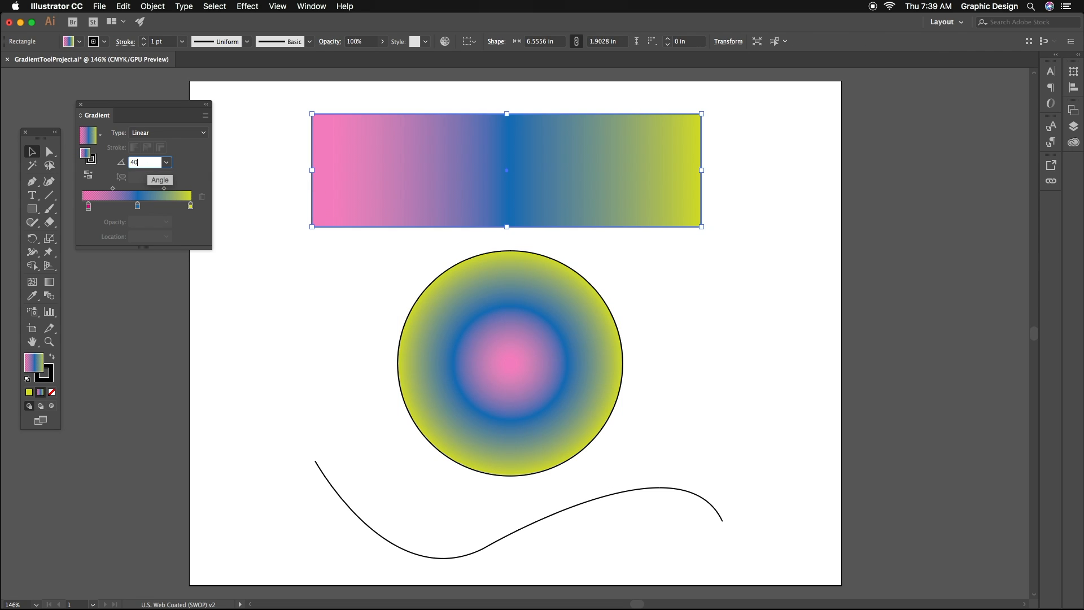
{"action": "key", "text": "Return"}
{"action": "left_click", "coordinate": [147, 163]}
{"action": "type", "text": "-90"}
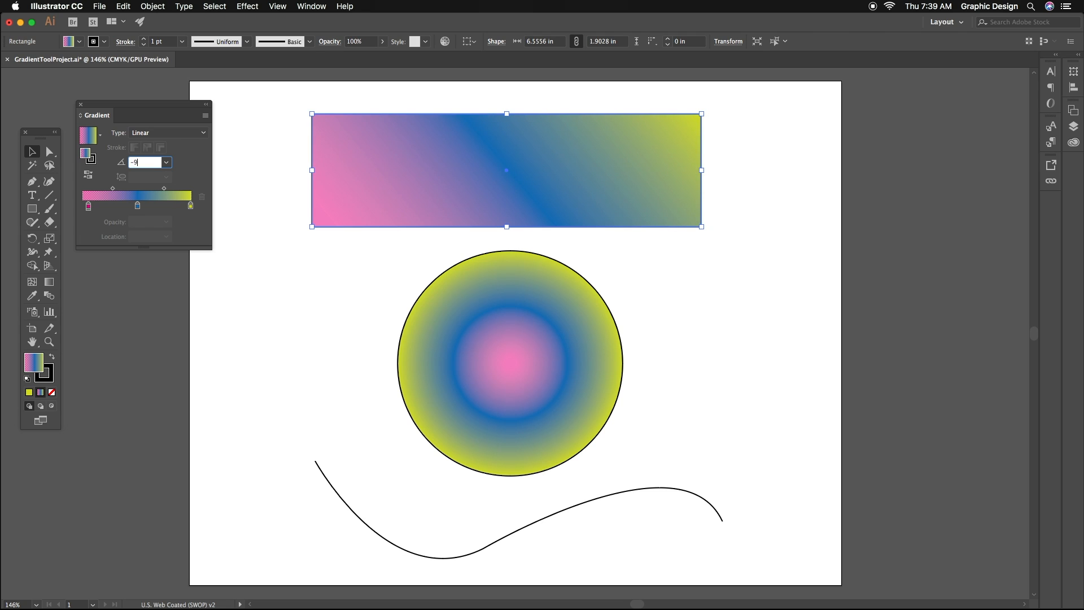
{"action": "key", "text": "Return"}
- Try aspect ratios of 50% and 150% on the circle's radial gradient
{"action": "left_click", "coordinate": [530, 263]}
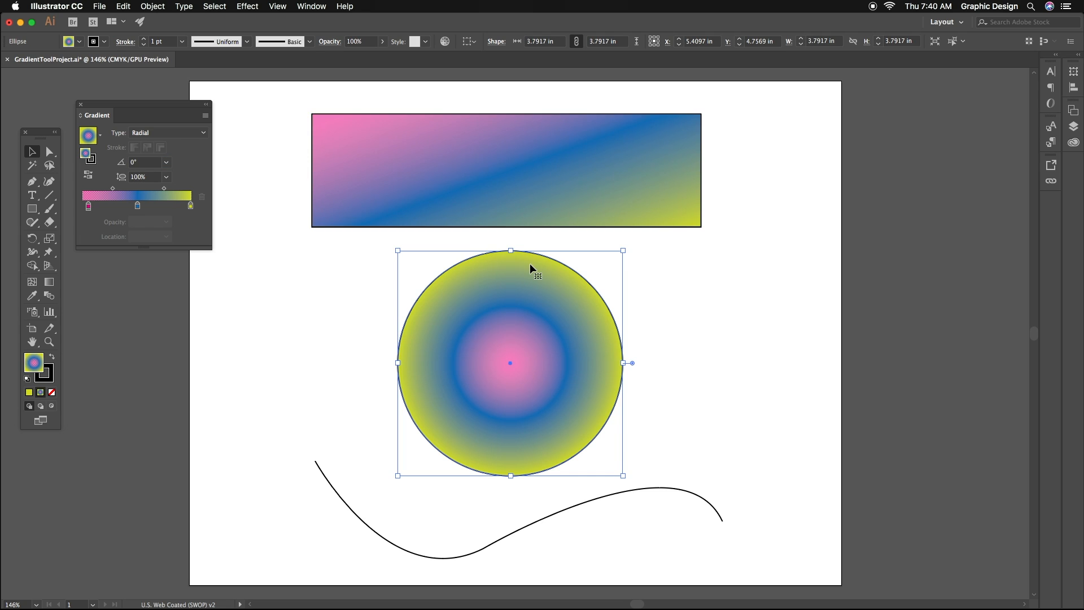
{"action": "left_click", "coordinate": [134, 178]}
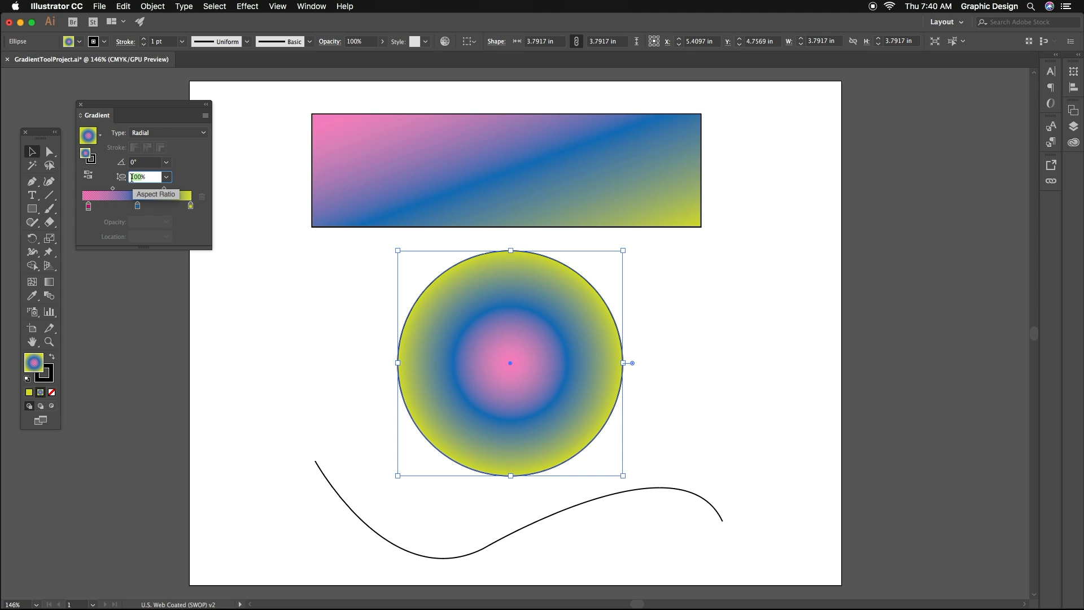
{"action": "type", "text": "50"}
{"action": "key", "text": "Return"}
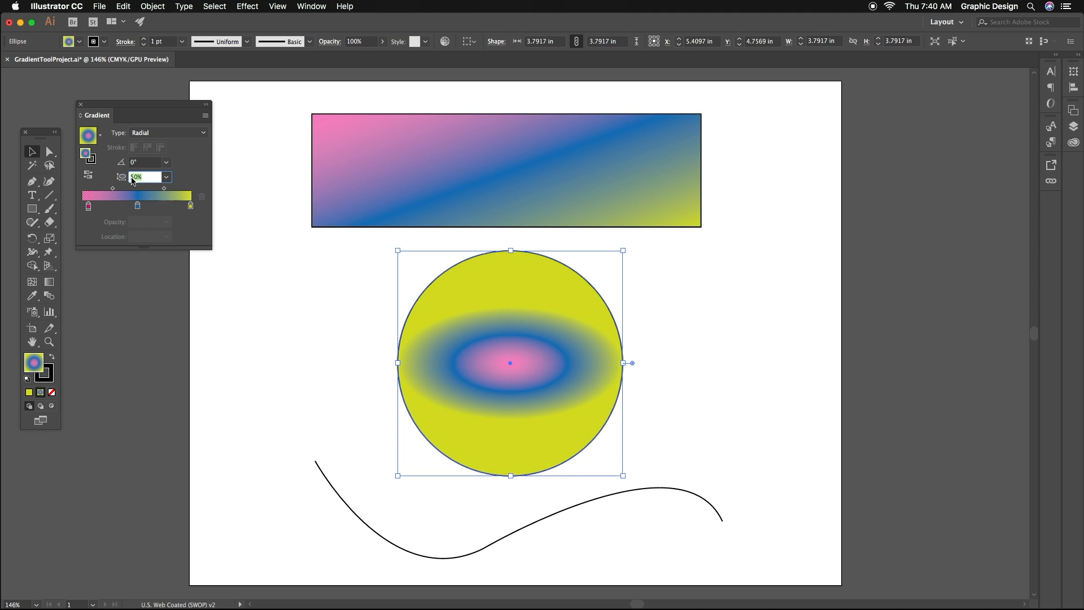
{"action": "type", "text": "150"}
{"action": "key", "text": "Return"}
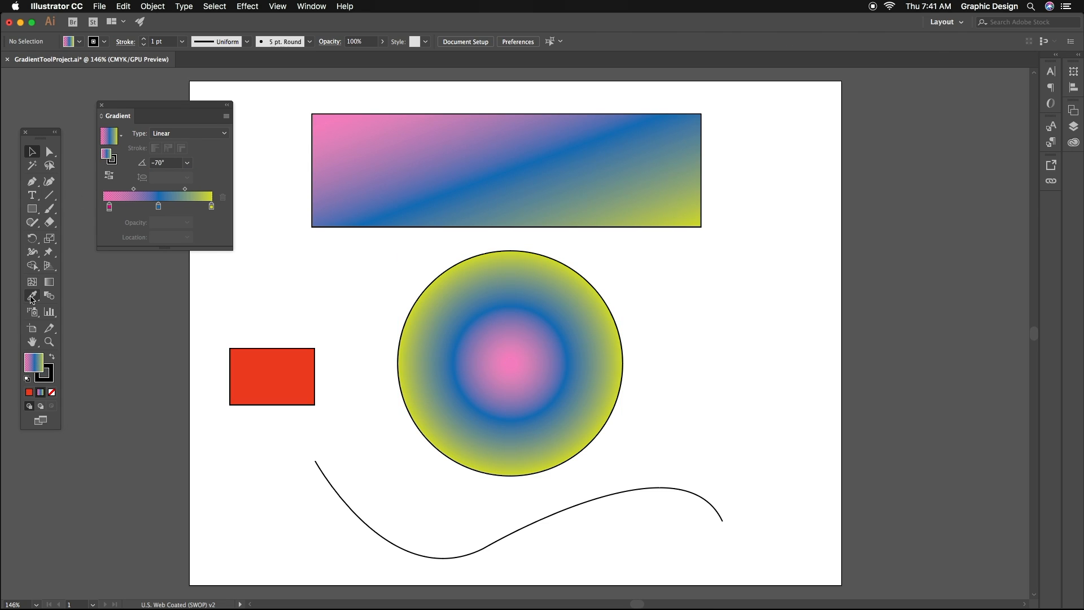
- Sample the small rectangle's red fill with the Eyedropper and add it as a gradient stop between pink and blue
{"action": "left_click", "coordinate": [32, 298]}
{"action": "left_click", "coordinate": [271, 363]}
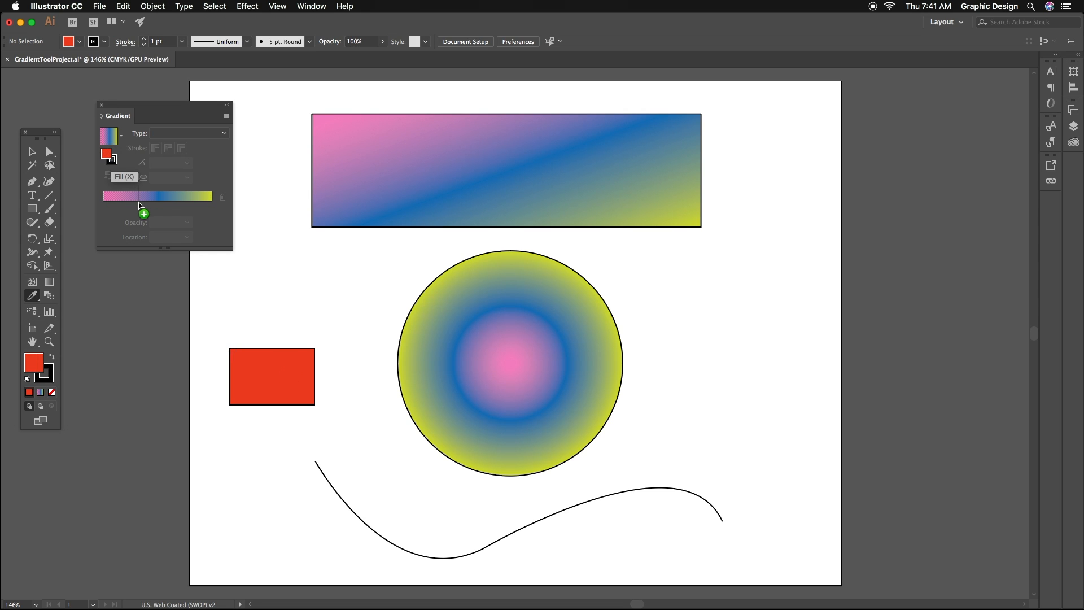
{"action": "left_click", "coordinate": [139, 205]}
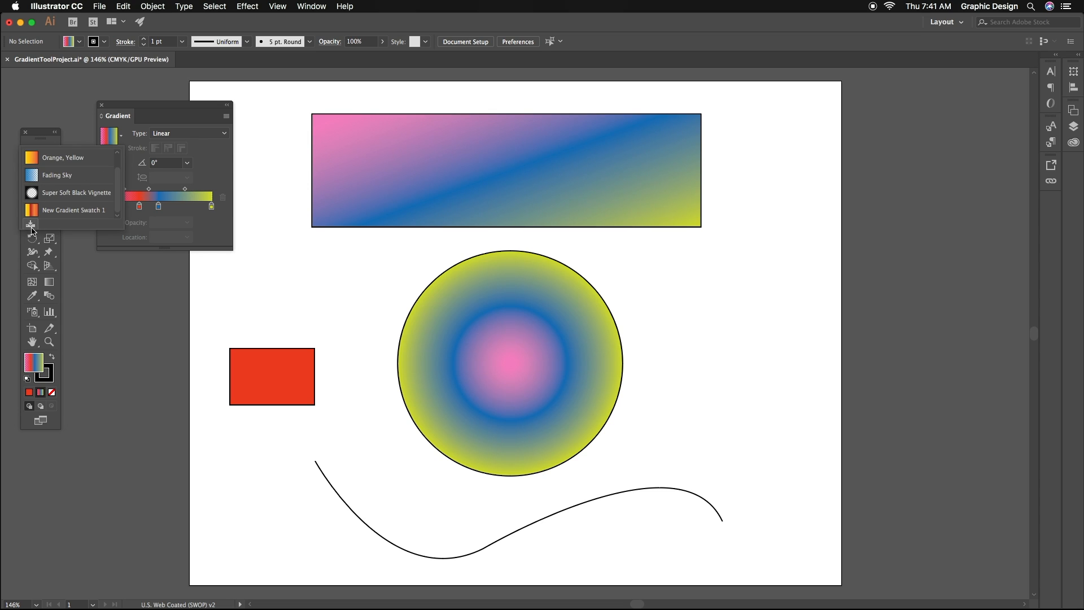
- Save the gradient with the red stop as a swatch and apply New Gradient Swatch 2 to the wide rectangle
{"action": "left_click", "coordinate": [30, 226]}
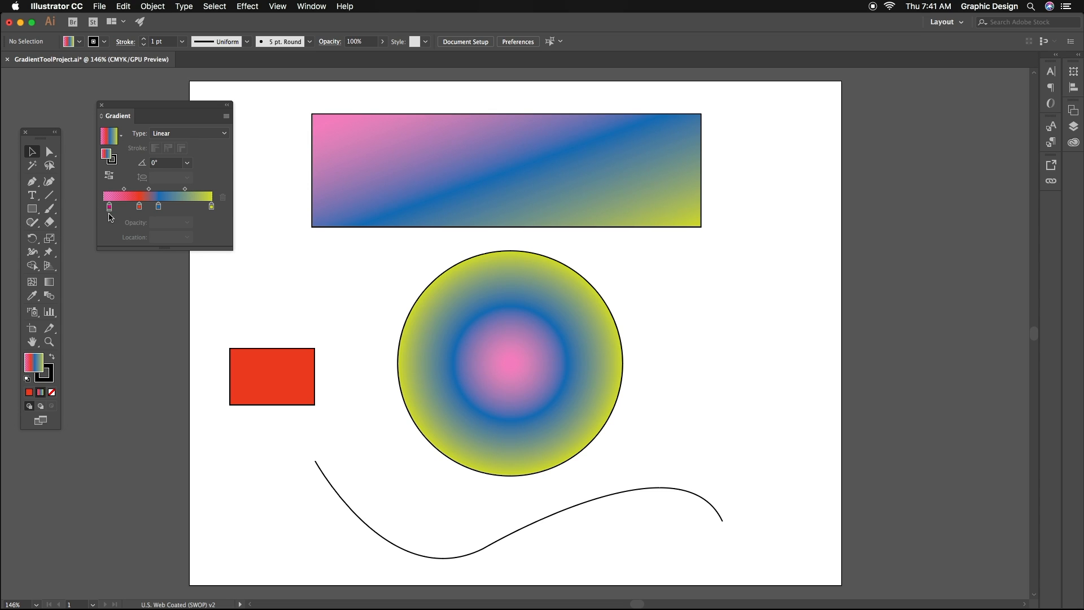
{"action": "left_click", "coordinate": [326, 177]}
{"action": "left_click", "coordinate": [121, 136]}
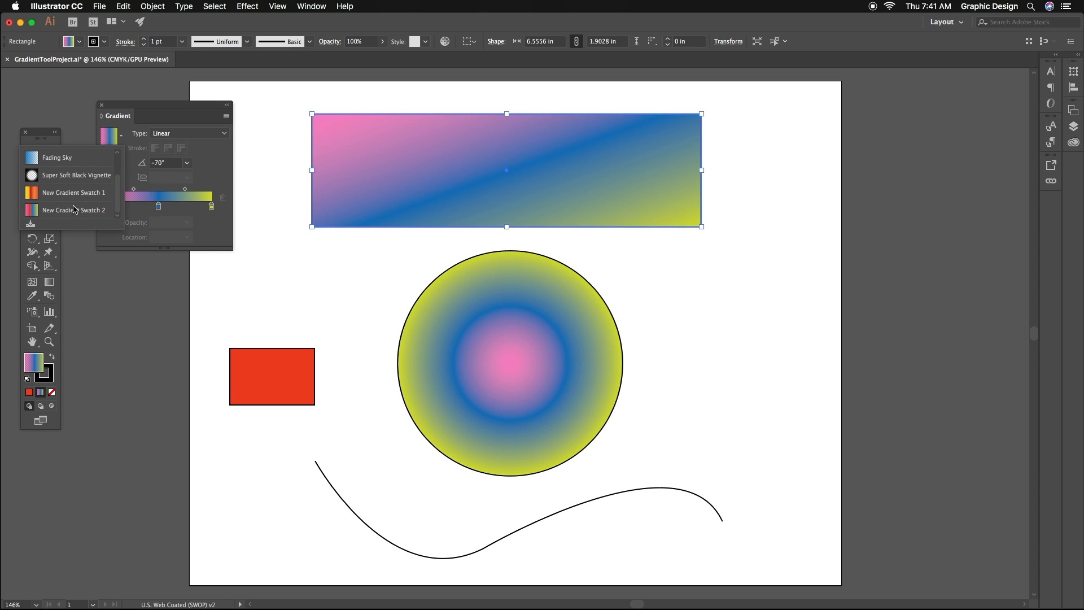
{"action": "left_click", "coordinate": [74, 209]}
- Add extra stops around the red and blue stops of the rectangle's gradient and reposition them along it
{"action": "left_click", "coordinate": [139, 207]}
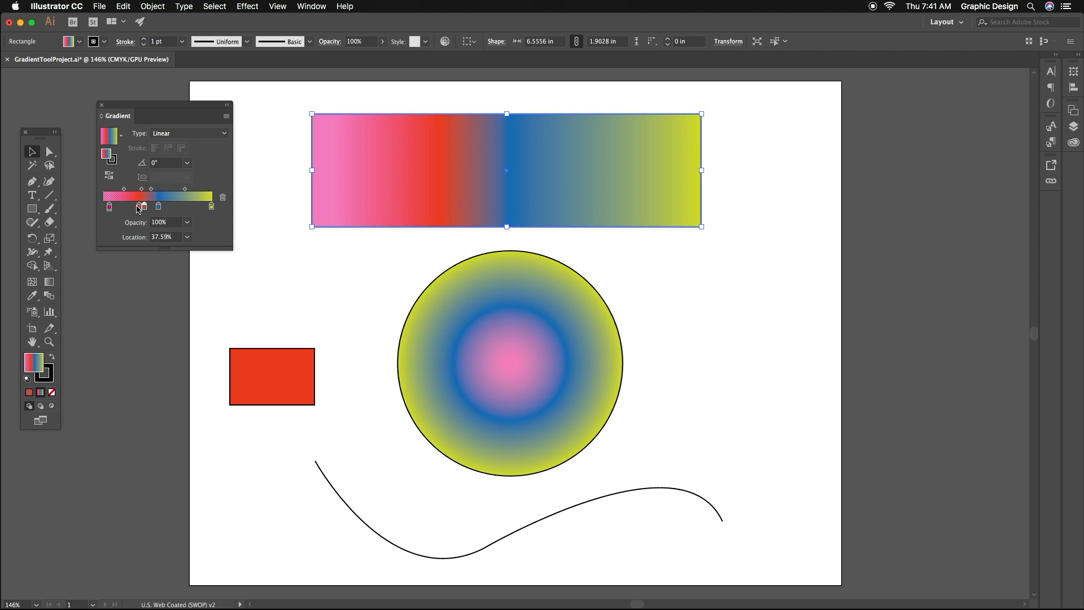
{"action": "left_click", "coordinate": [135, 207]}
{"action": "left_click_drag", "start_coordinate": [144, 207], "coordinate": [164, 208]}
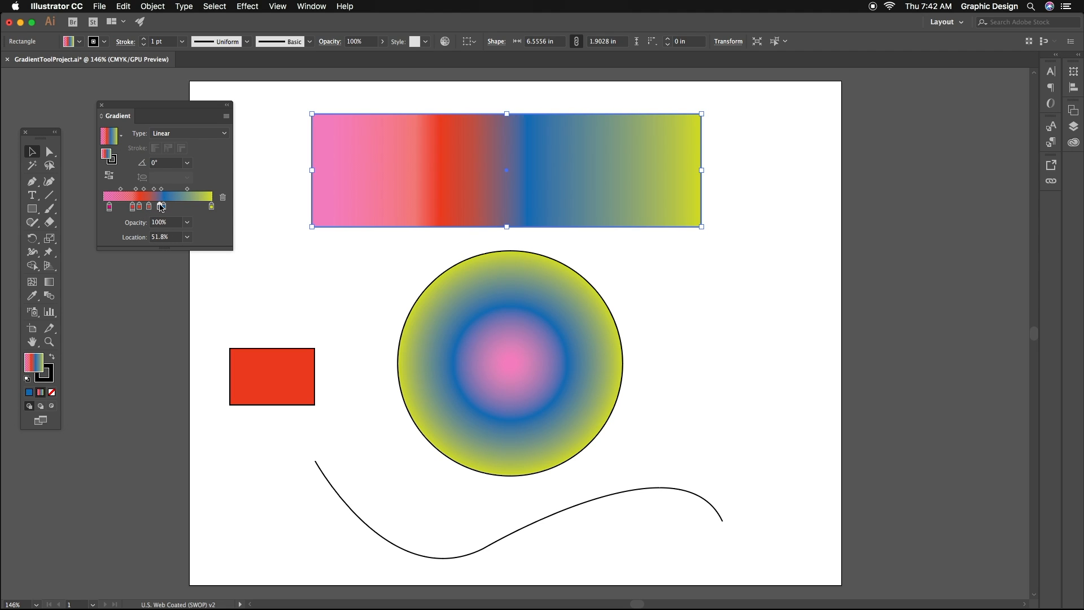
{"action": "left_click", "coordinate": [168, 206]}
{"action": "left_click", "coordinate": [159, 206]}
{"action": "left_click_drag", "start_coordinate": [161, 208], "coordinate": [133, 207]}
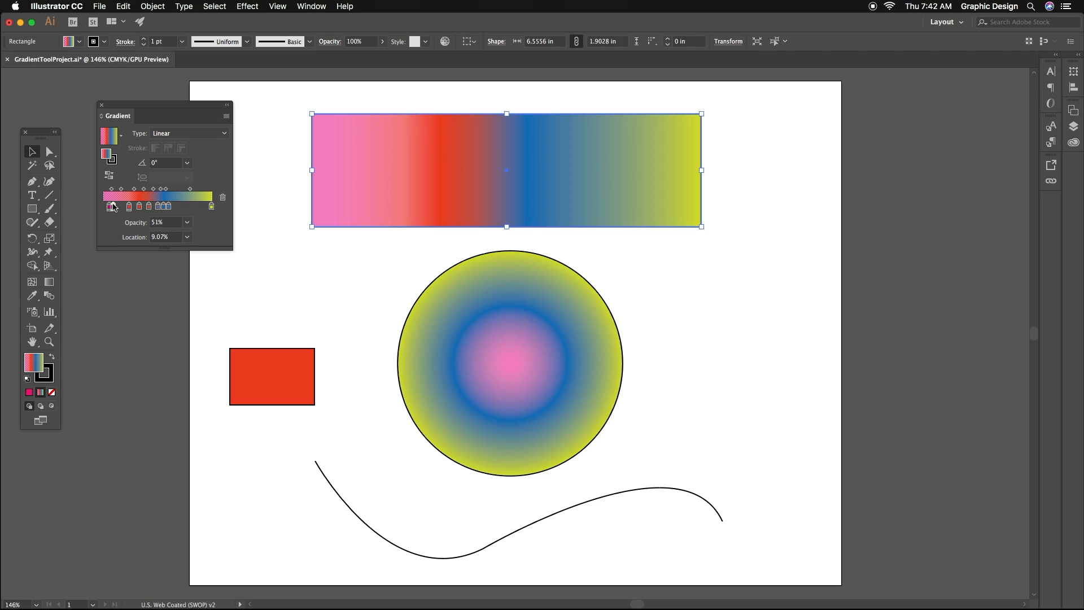
- Shorten the wide rectangle's gradient with the Gradient tool so that it ends near the rectangle's centre
{"action": "left_click_drag", "start_coordinate": [115, 207], "coordinate": [116, 207]}
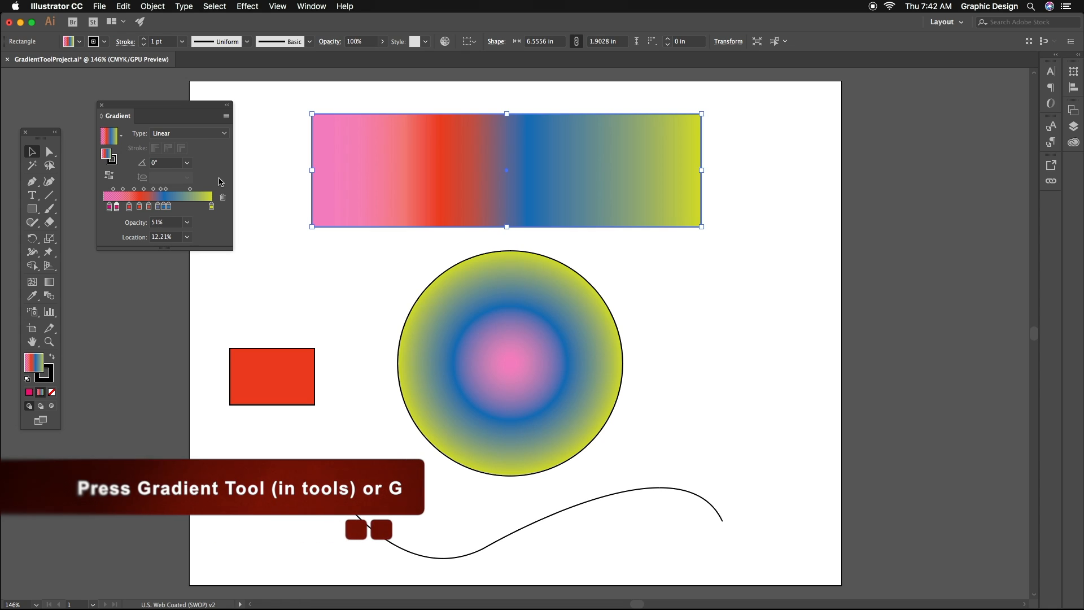
{"action": "left_click", "coordinate": [48, 282]}
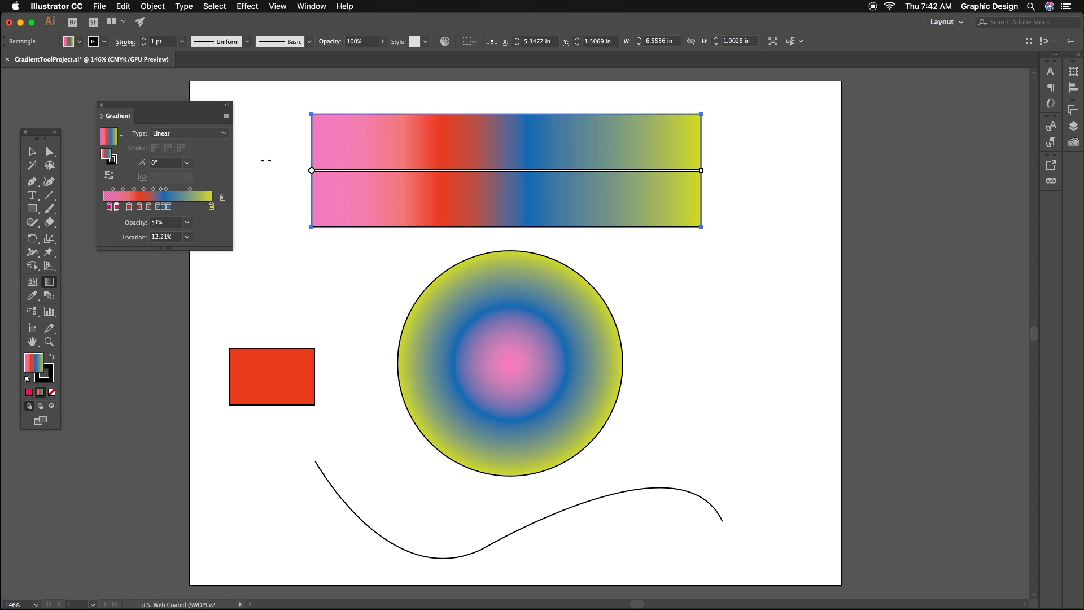
{"action": "mouse_move", "coordinate": [314, 172]}
{"action": "mouse_move", "coordinate": [311, 171]}
{"action": "left_mouse_down"}
{"action": "mouse_move", "coordinate": [350, 169]}
{"action": "mouse_move", "coordinate": [352, 141]}
{"action": "mouse_move", "coordinate": [430, 139]}
{"action": "mouse_move", "coordinate": [314, 181]}
{"action": "mouse_move", "coordinate": [313, 171]}
{"action": "left_mouse_up"}
{"action": "mouse_move", "coordinate": [331, 179]}
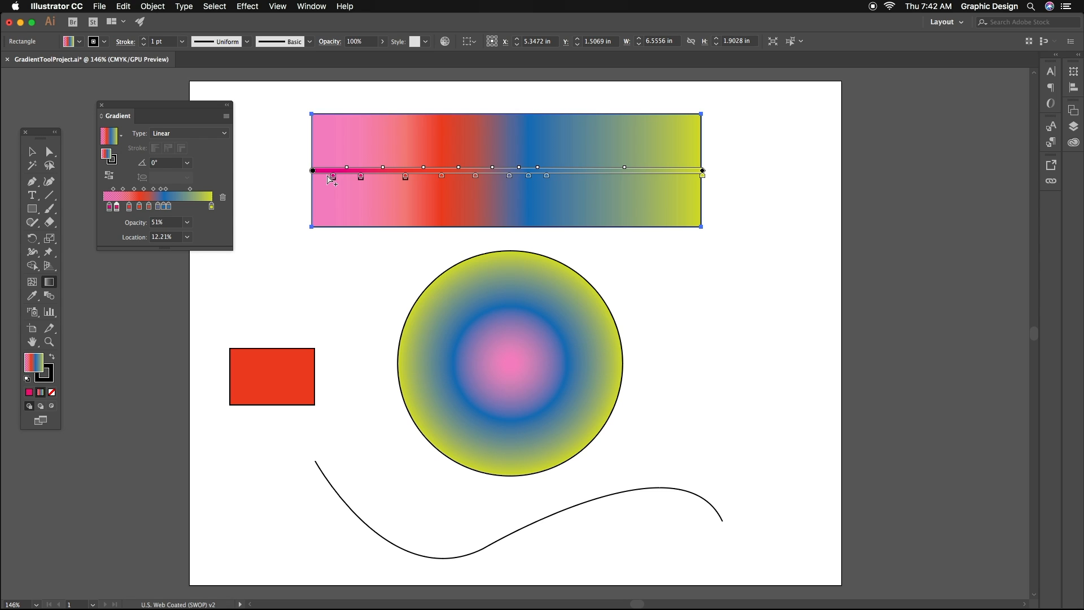
{"action": "left_click_drag", "start_coordinate": [702, 171], "coordinate": [511, 171]}
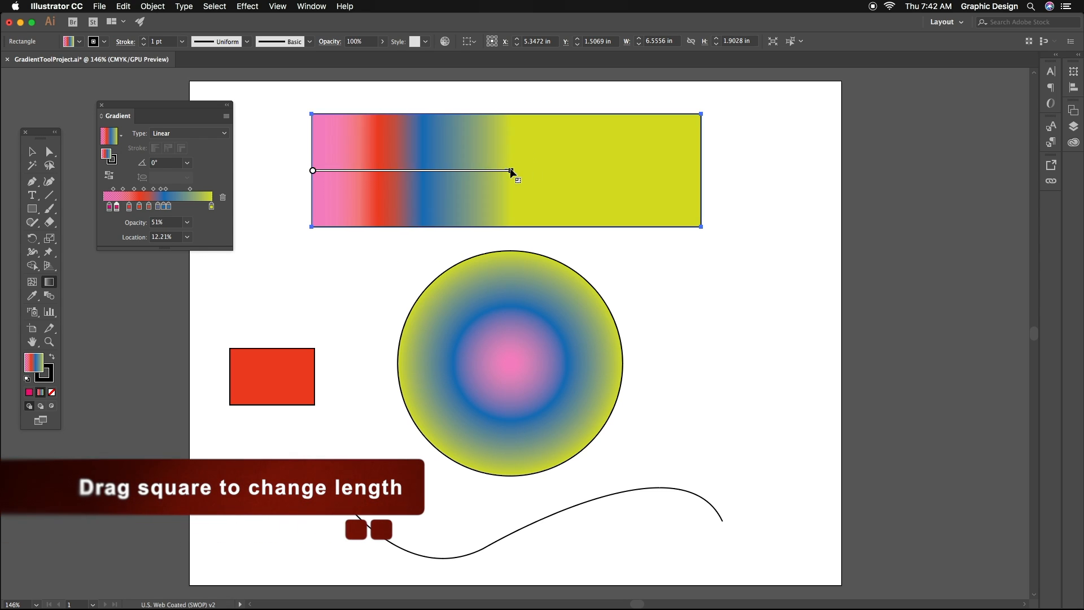
- Shift the gradient's start slightly inward from the rectangle's pink edge and extend its end close to the yellow edge
{"action": "left_click_drag", "start_coordinate": [314, 171], "coordinate": [381, 172]}
{"action": "left_click_drag", "start_coordinate": [580, 171], "coordinate": [551, 171]}
{"action": "left_click_drag", "start_coordinate": [381, 170], "coordinate": [341, 170]}
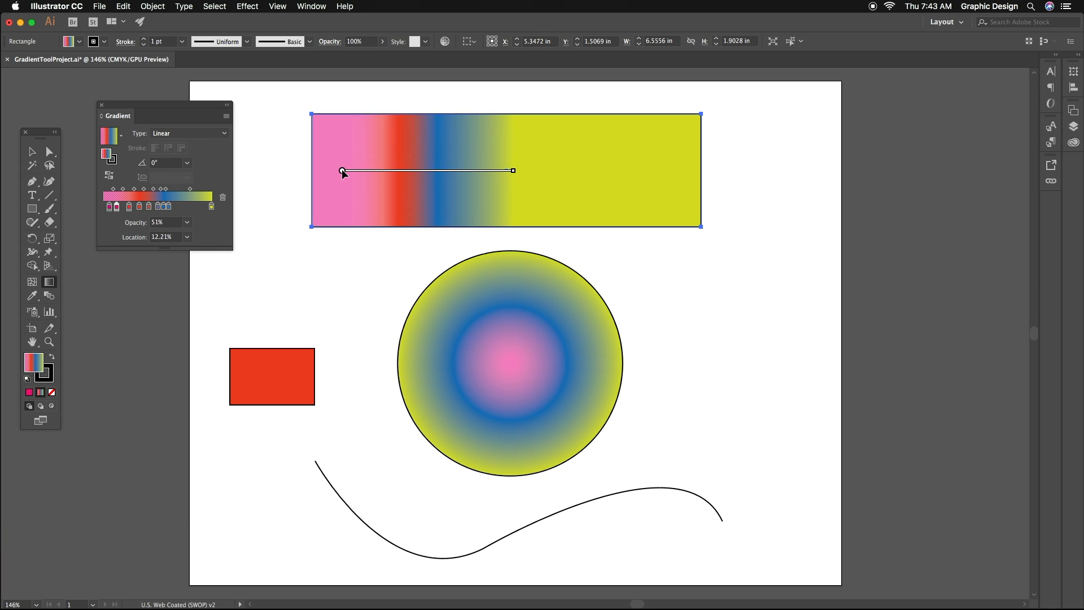
{"action": "left_click_drag", "start_coordinate": [513, 171], "coordinate": [693, 170]}
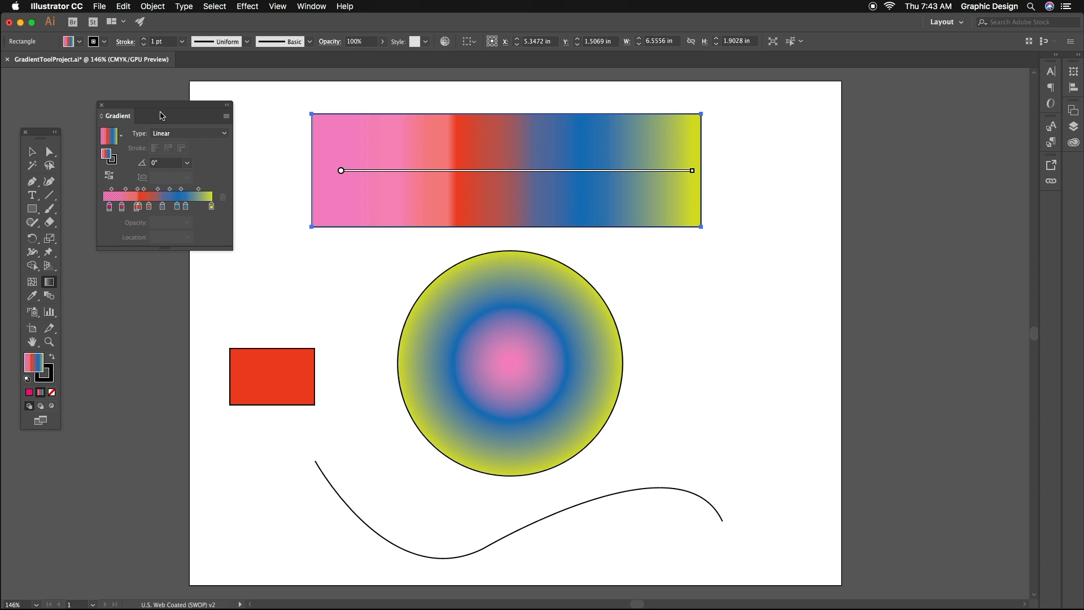
- Close the gradient settings and deselect the wide rectangle with the Selection tool
{"action": "left_click_drag", "start_coordinate": [160, 118], "coordinate": [160, 122]}
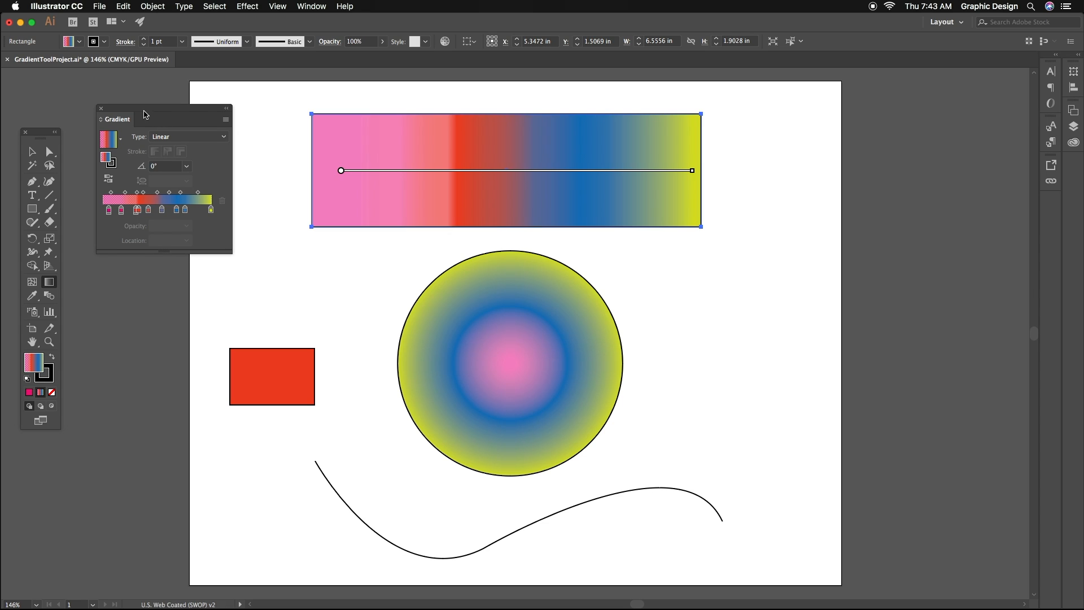
{"action": "left_click", "coordinate": [101, 107]}
{"action": "left_click", "coordinate": [29, 150]}
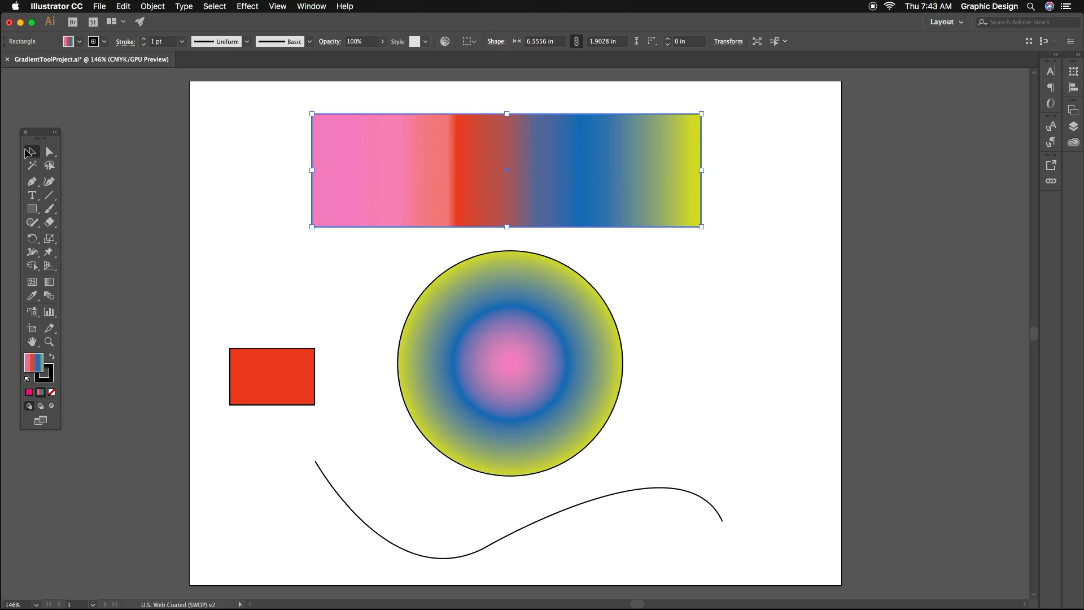
{"action": "left_click", "coordinate": [89, 154]}
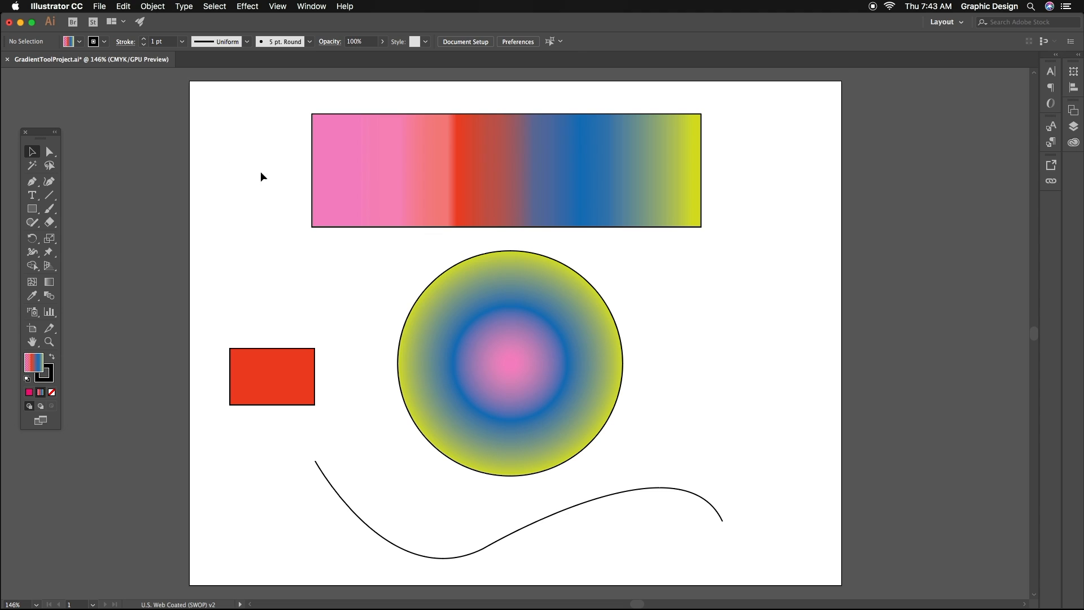
- Apply the current multicolour linear gradient to the curved line's stroke and deselect the line
{"action": "left_click", "coordinate": [320, 471]}
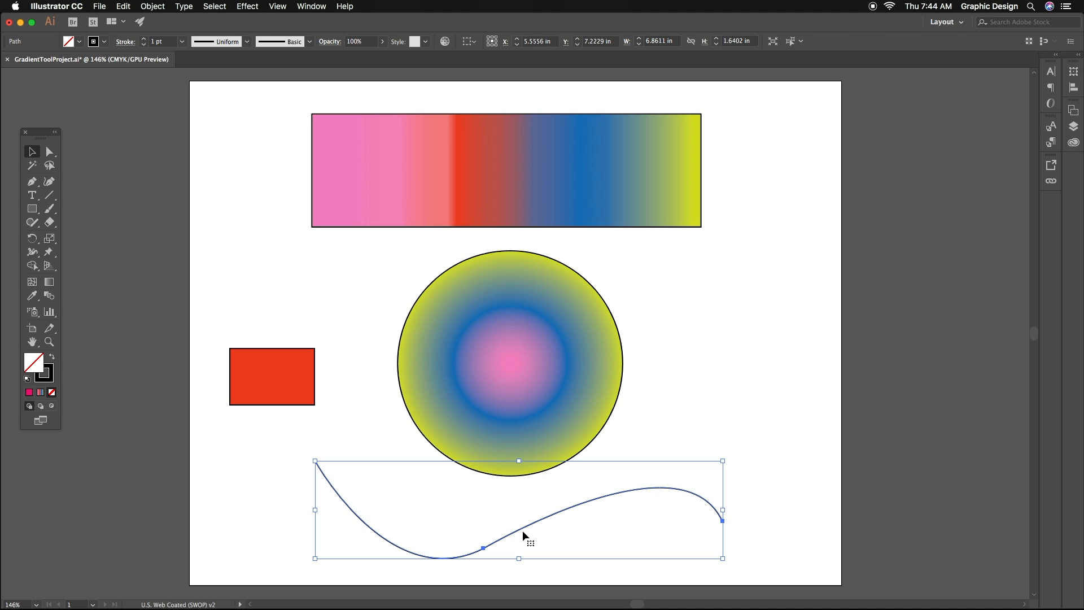
{"action": "left_click", "coordinate": [51, 381]}
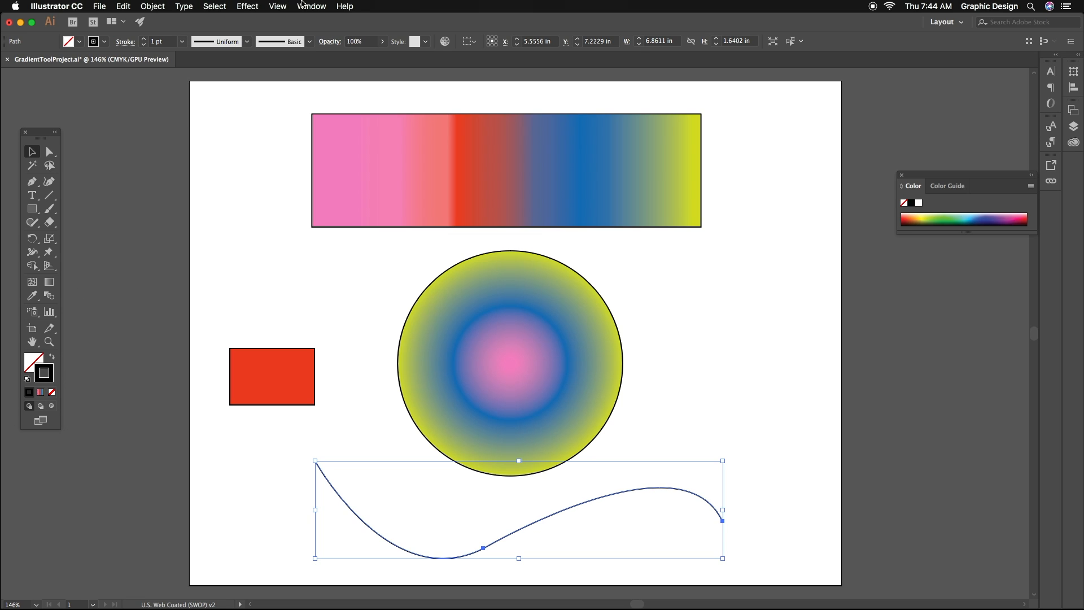
{"action": "left_click", "coordinate": [41, 393]}
{"action": "left_click", "coordinate": [241, 502]}
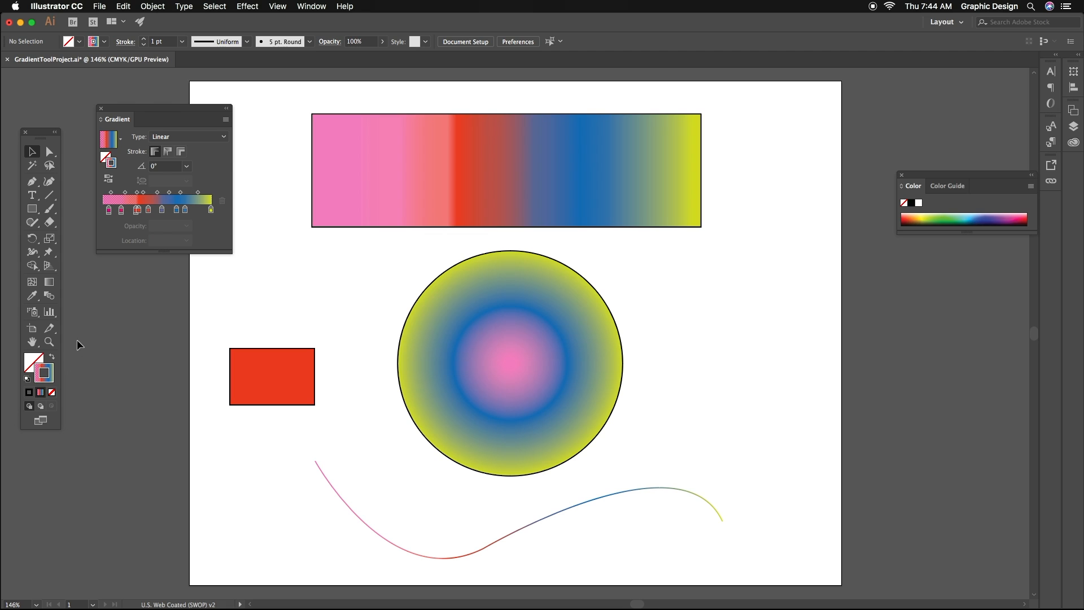
- Simplify the curved line's stroke gradient by moving its blue stops and removing the yellow stop and surplus red and blue stops
{"action": "left_click", "coordinate": [599, 501]}
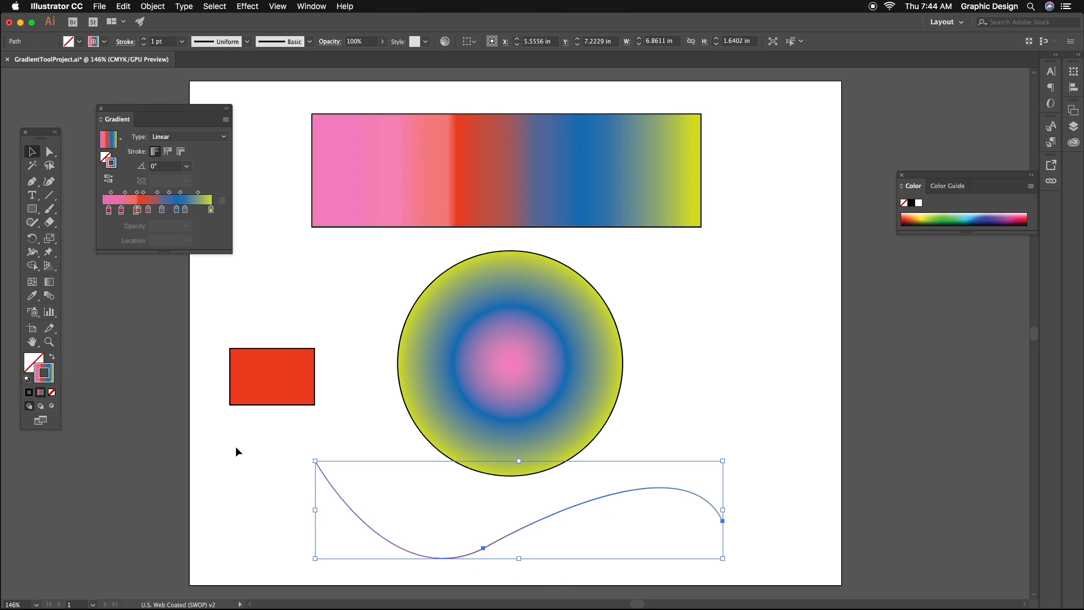
{"action": "left_click_drag", "start_coordinate": [176, 209], "coordinate": [166, 210]}
{"action": "left_click_drag", "start_coordinate": [185, 210], "coordinate": [145, 210]}
{"action": "left_click", "coordinate": [222, 201]}
{"action": "left_click", "coordinate": [222, 201]}
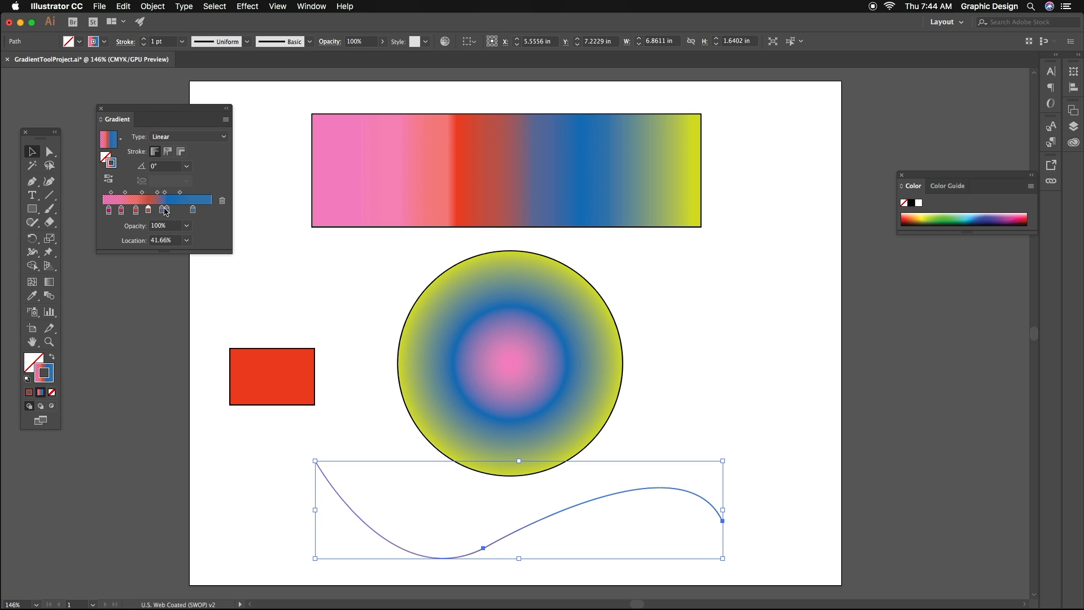
{"action": "left_click", "coordinate": [166, 211]}
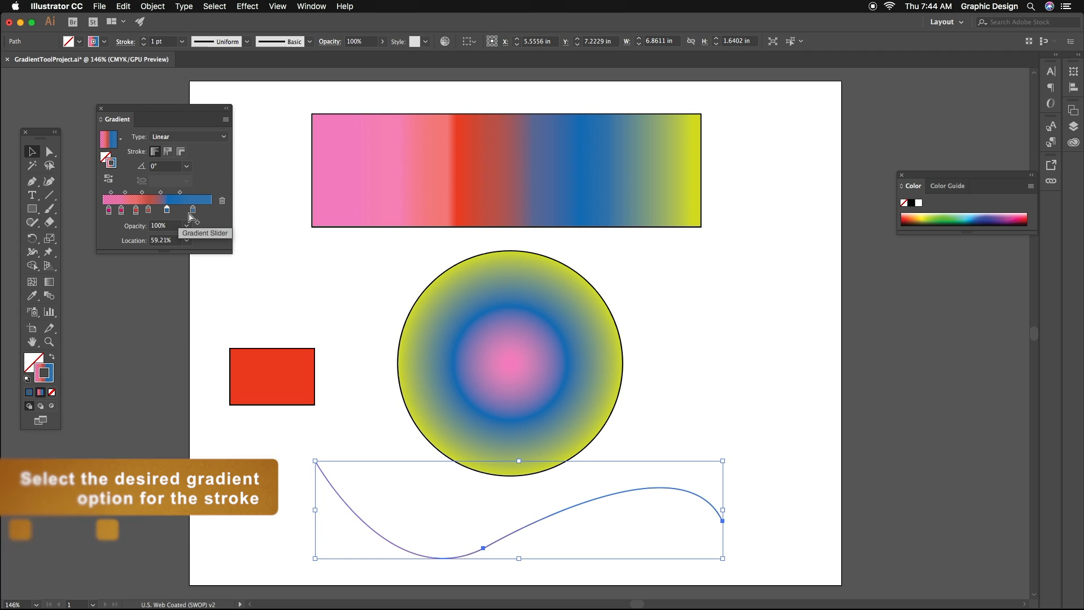
- Try the gradient along the curved line's stroke and settle on applying it across the stroke
{"action": "left_click", "coordinate": [169, 153]}
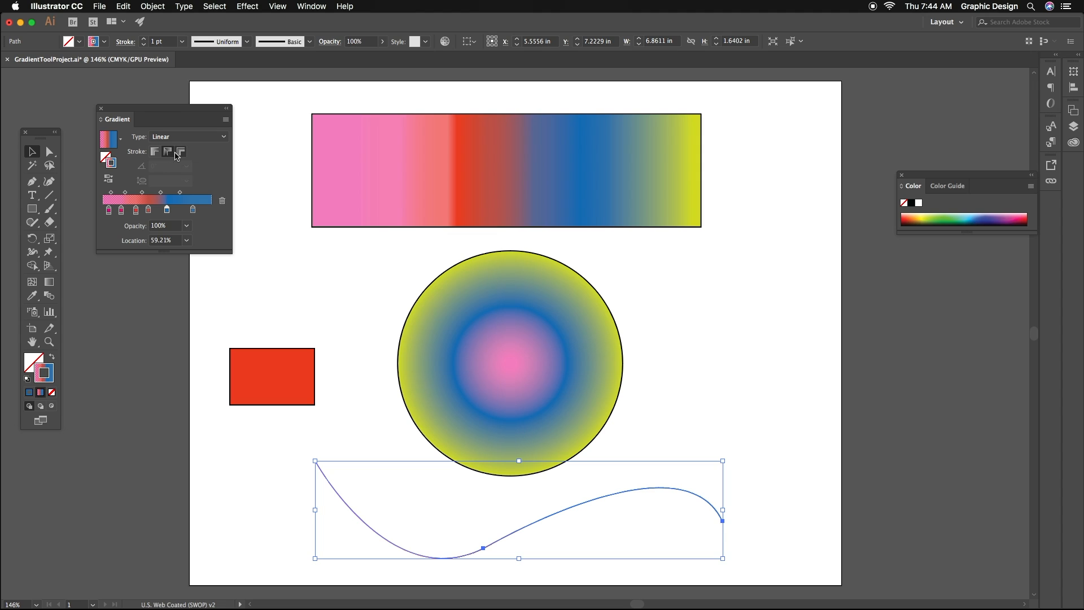
{"action": "left_click", "coordinate": [179, 156]}
- Increase the curved line's stroke weight to 14 pt
{"action": "left_click", "coordinate": [313, 7]}
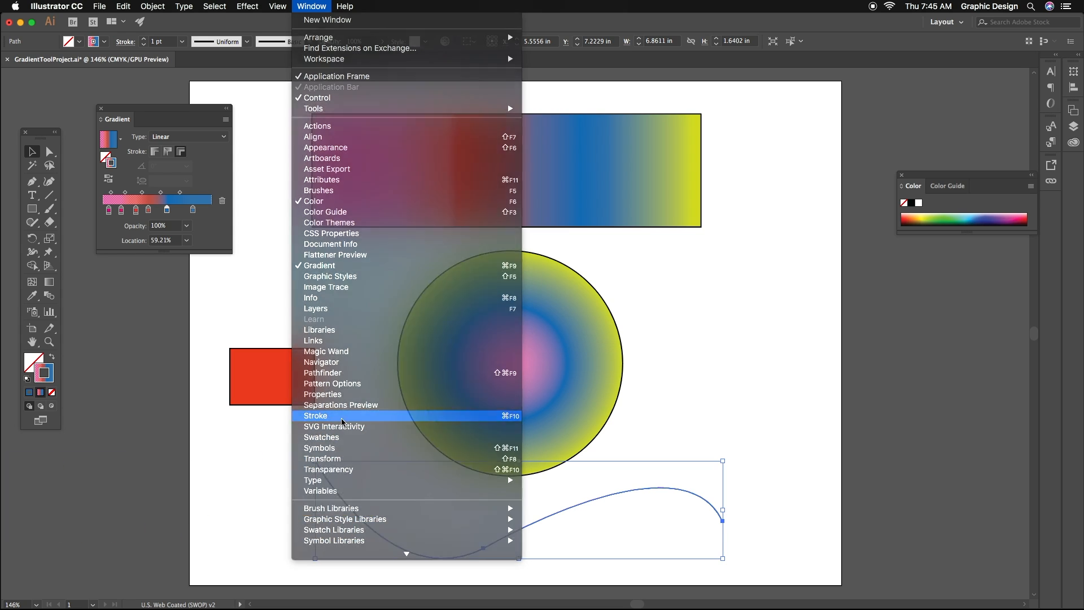
{"action": "left_click", "coordinate": [335, 420]}
{"action": "left_click", "coordinate": [101, 443]}
{"action": "left_click", "coordinate": [101, 440]}
{"action": "left_click", "coordinate": [101, 439]}
{"action": "left_click", "coordinate": [101, 440]}
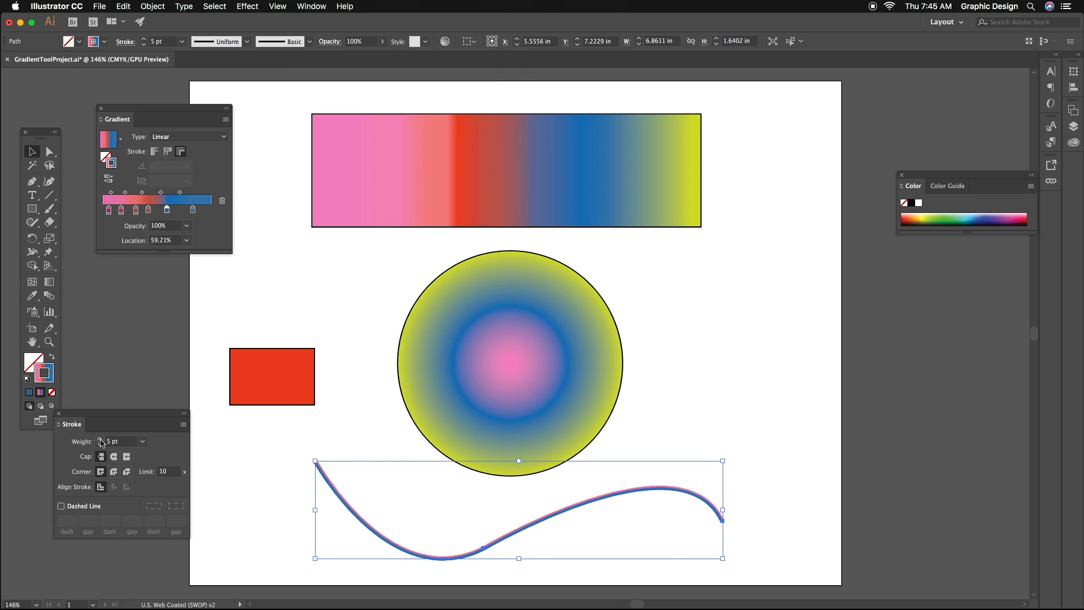
{"action": "left_click", "coordinate": [101, 439]}
{"action": "left_click", "coordinate": [101, 440]}
- Thicken the curved line's stroke further to 26 pt and close the stroke settings
{"action": "left_click", "coordinate": [101, 439]}
{"action": "left_click", "coordinate": [101, 439]}
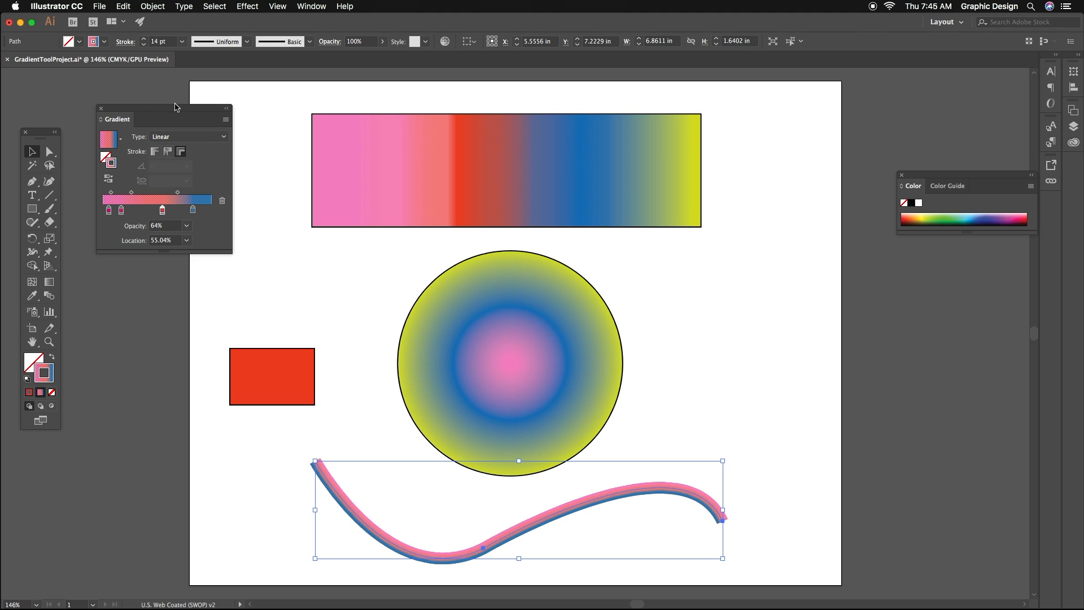
{"action": "left_click", "coordinate": [311, 6]}
{"action": "left_click", "coordinate": [315, 415]}
{"action": "left_click", "coordinate": [100, 440]}
{"action": "left_click", "coordinate": [101, 440]}
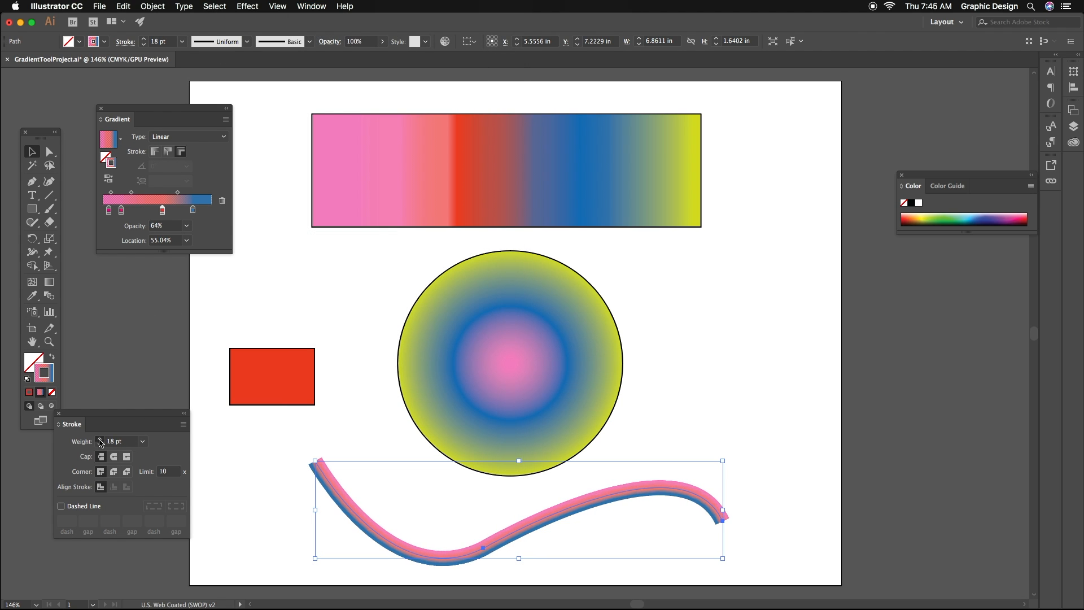
{"action": "left_click", "coordinate": [101, 440]}
{"action": "left_click", "coordinate": [101, 440]}
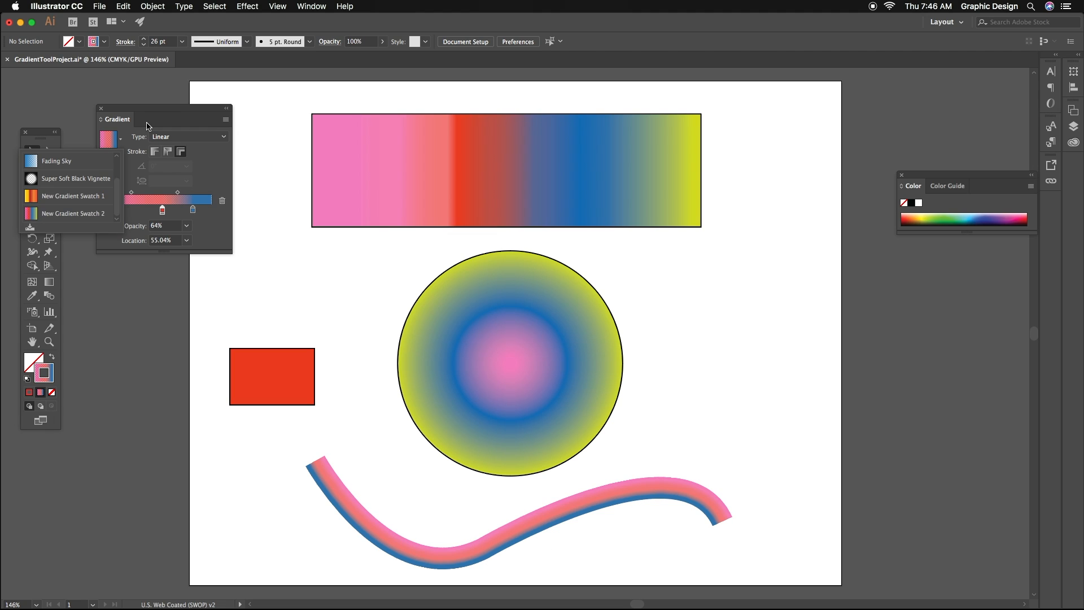
{"action": "left_click", "coordinate": [149, 123]}
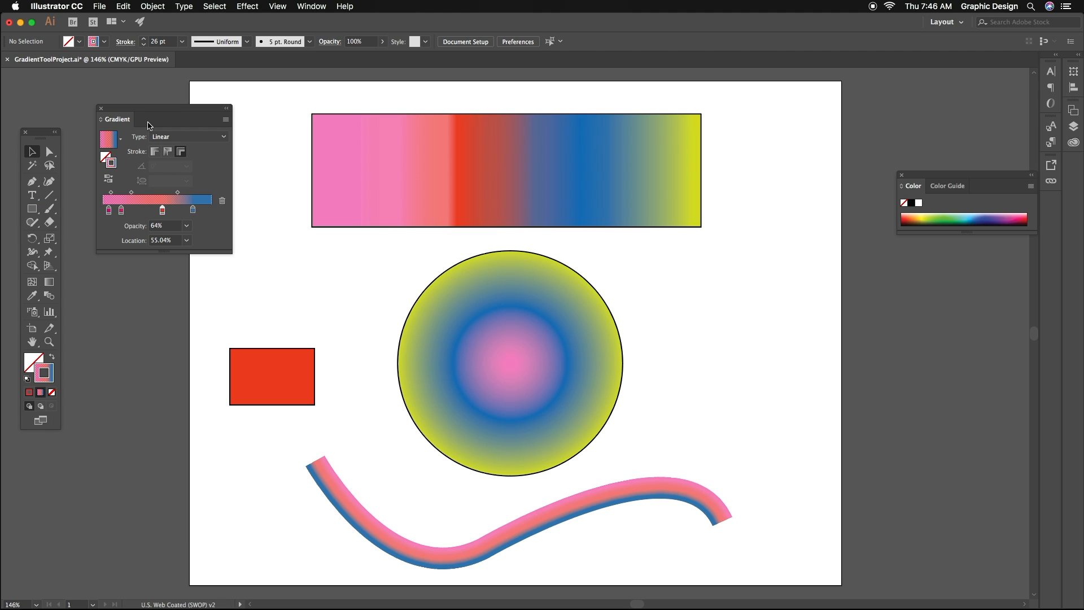
- Reopen the gradient settings and add the curved line's pink-to-blue gradient to the swatches
{"action": "left_click", "coordinate": [99, 107]}
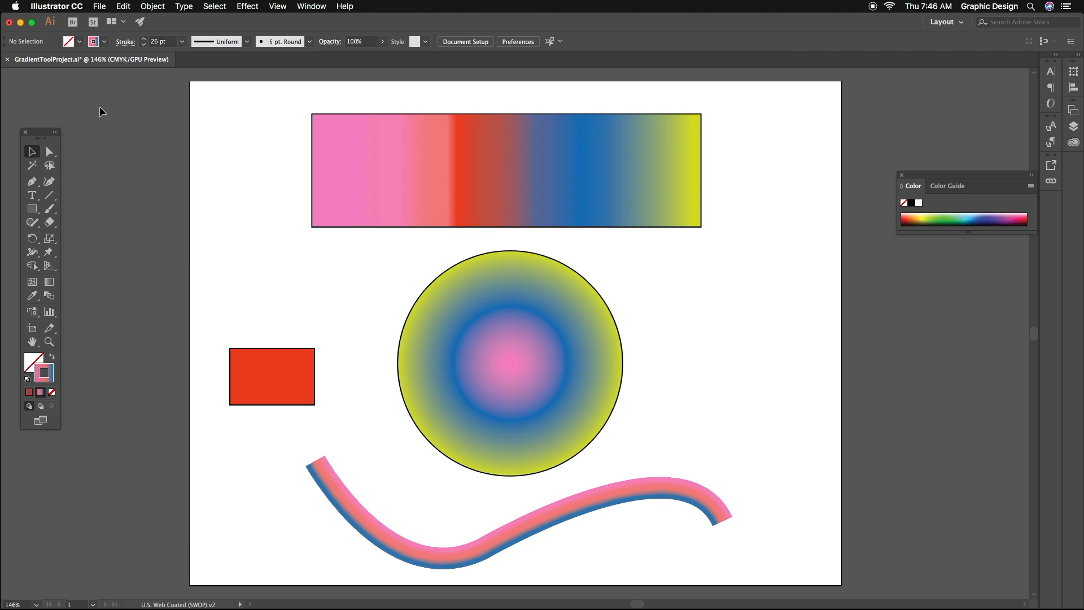
{"action": "left_click", "coordinate": [314, 5]}
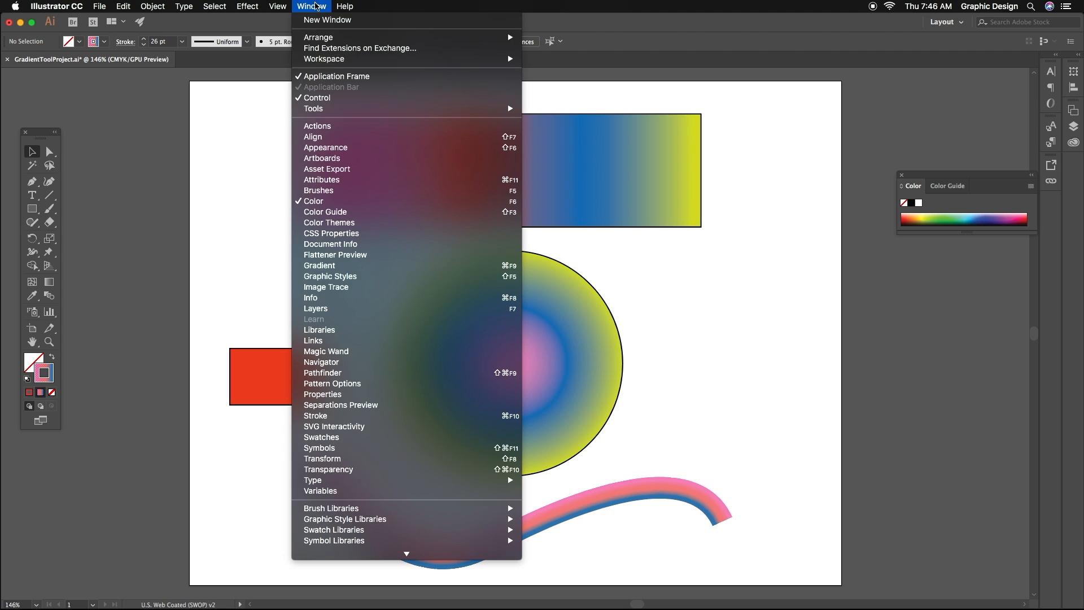
{"action": "left_click", "coordinate": [323, 265]}
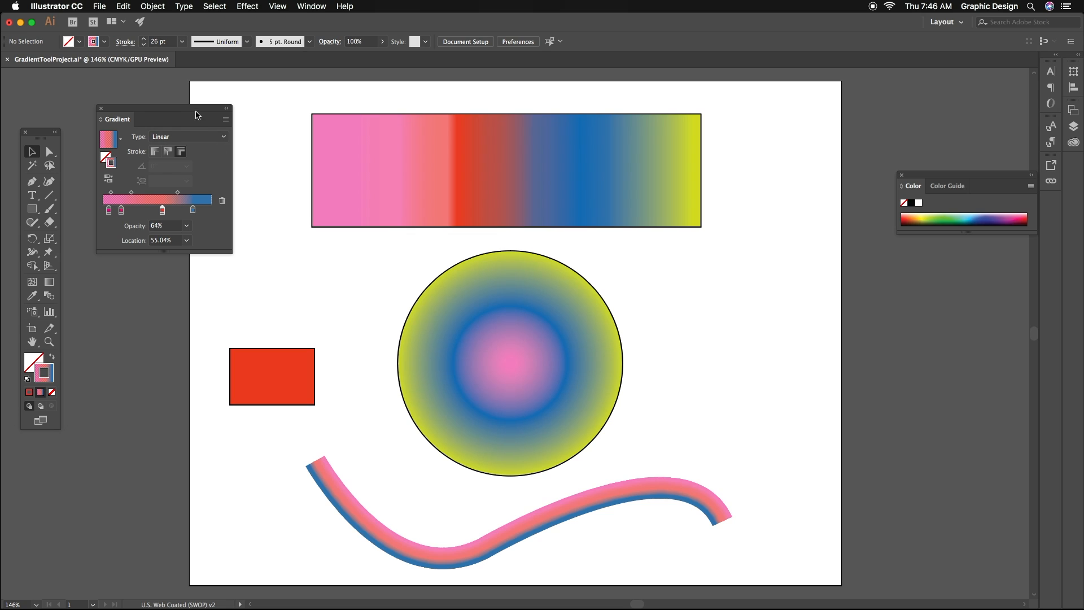
{"action": "left_click_drag", "start_coordinate": [209, 112], "coordinate": [292, 126]}
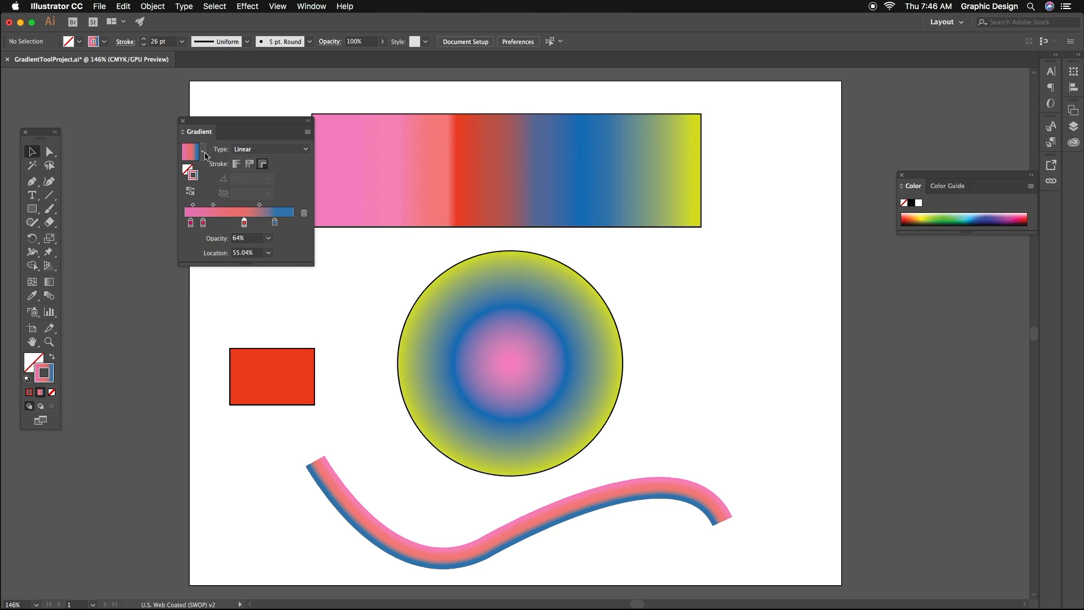
{"action": "left_click", "coordinate": [204, 152]}
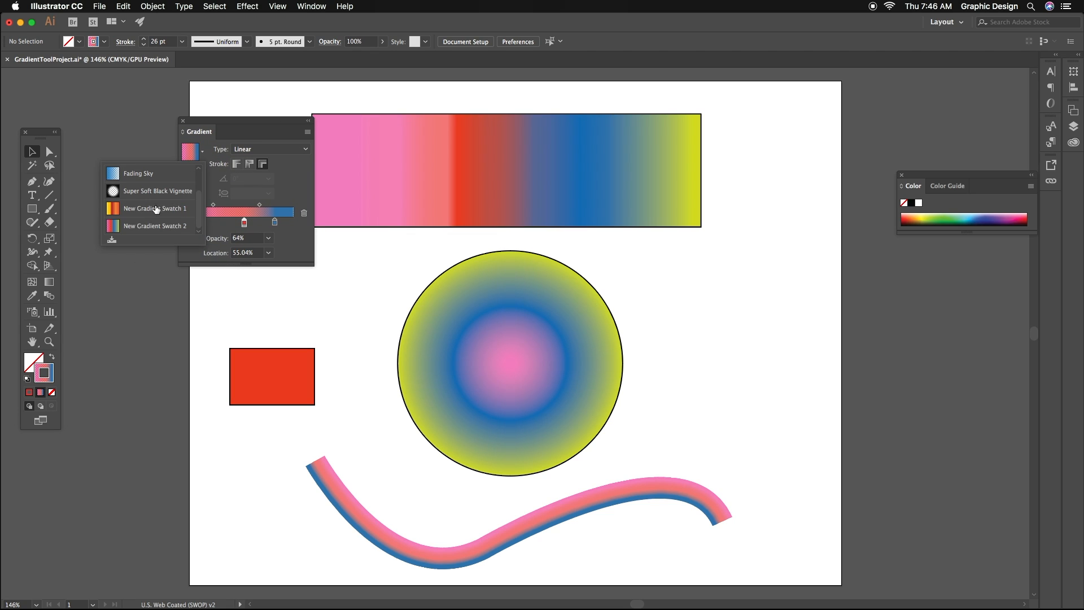
{"action": "left_click", "coordinate": [114, 243]}
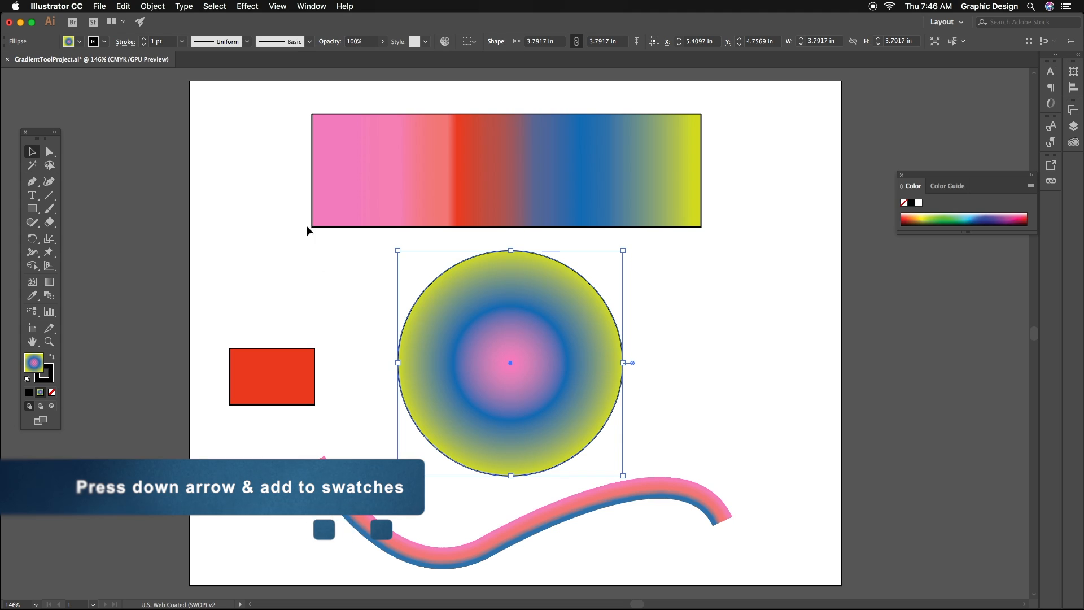
- Select the circle and apply the saved New Gradient Swatch 3 to its fill
{"action": "left_click", "coordinate": [311, 7]}
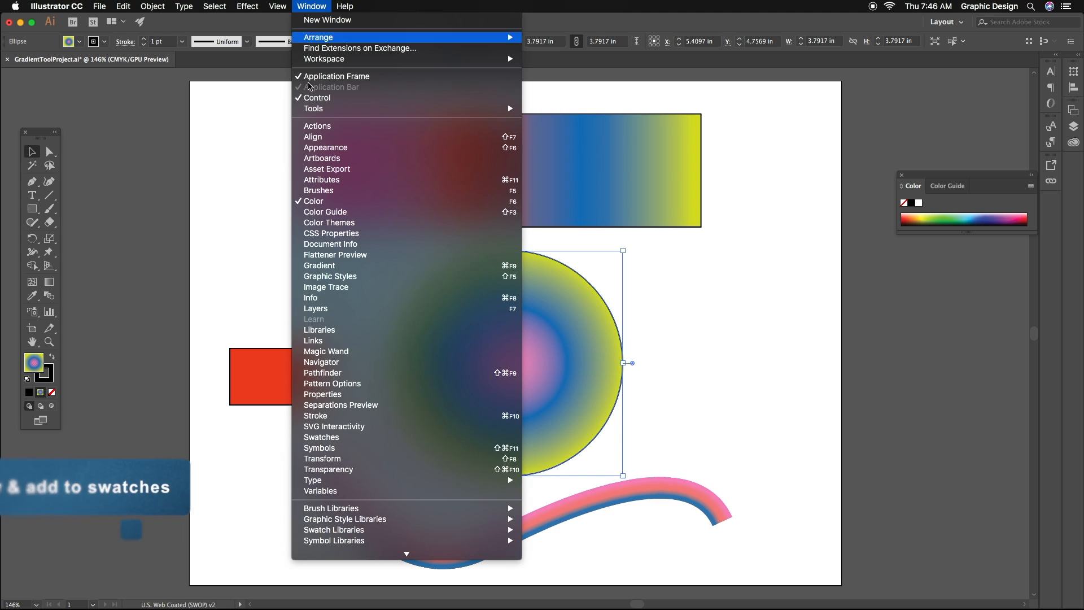
{"action": "left_click", "coordinate": [328, 265]}
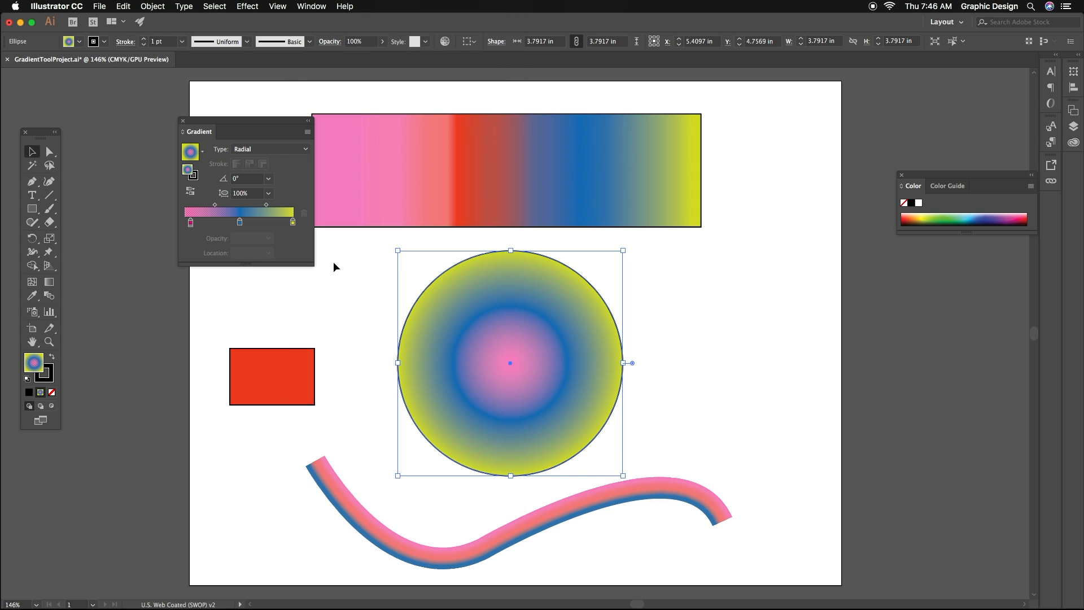
{"action": "left_click", "coordinate": [203, 153]}
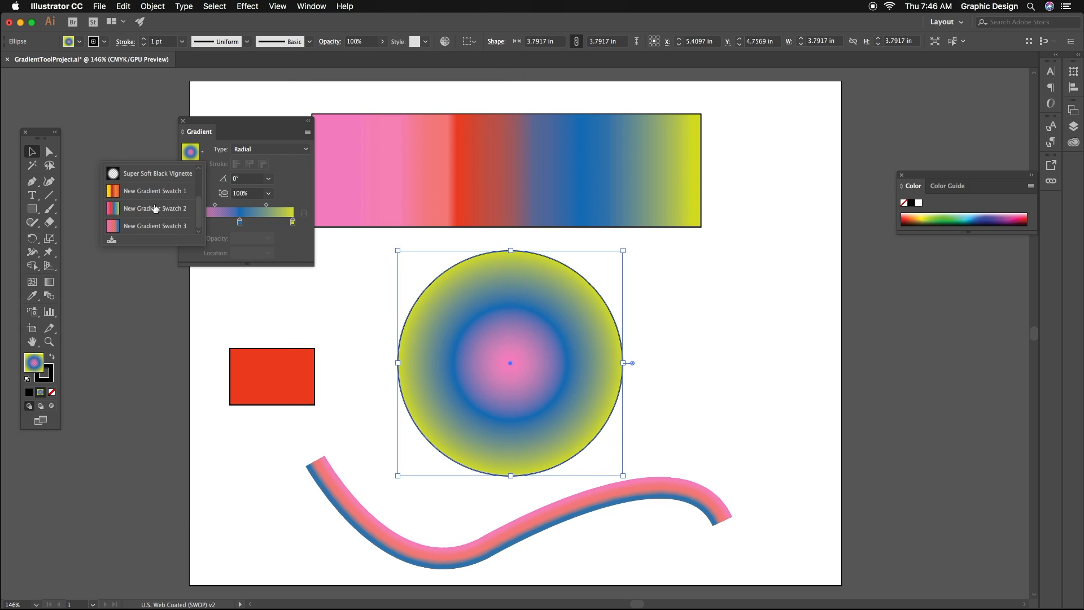
{"action": "left_click", "coordinate": [122, 227]}
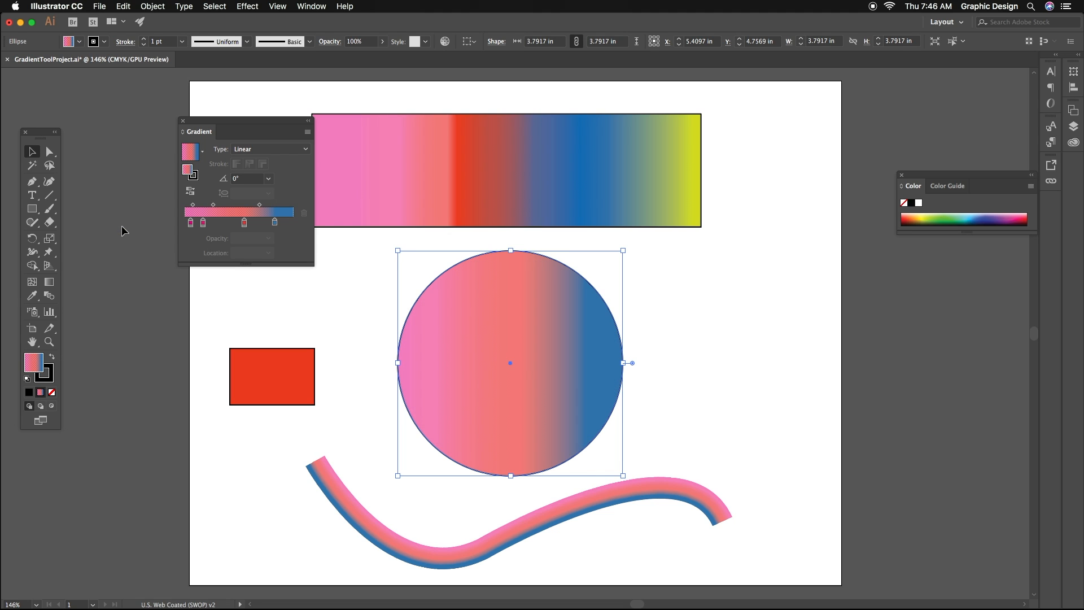